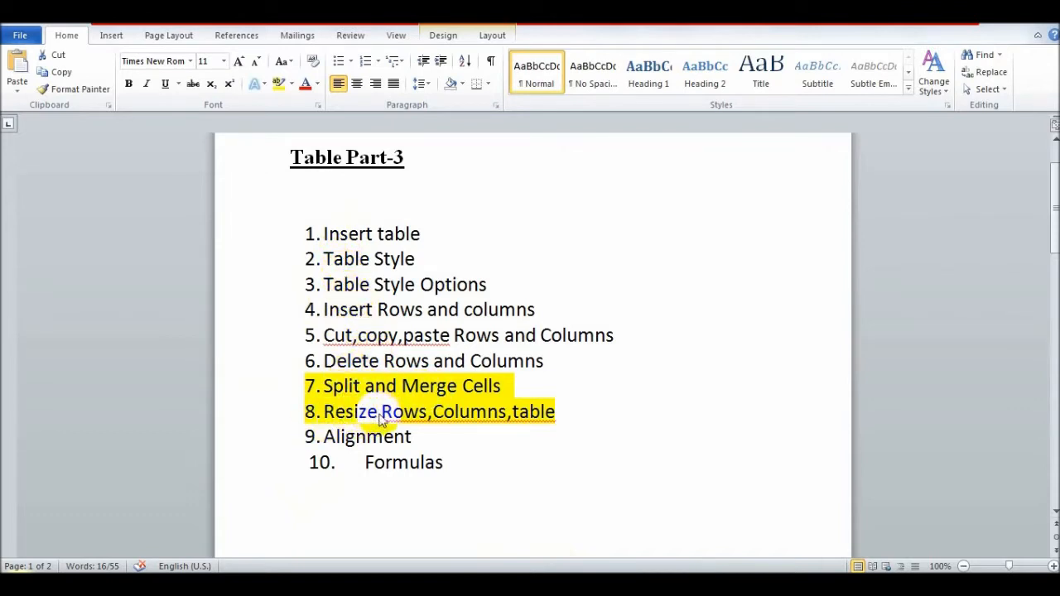
# Step: Select the roll number 1 row of the table on page 2 and set its height to 1 cm
pyautogui.click(675, 445)
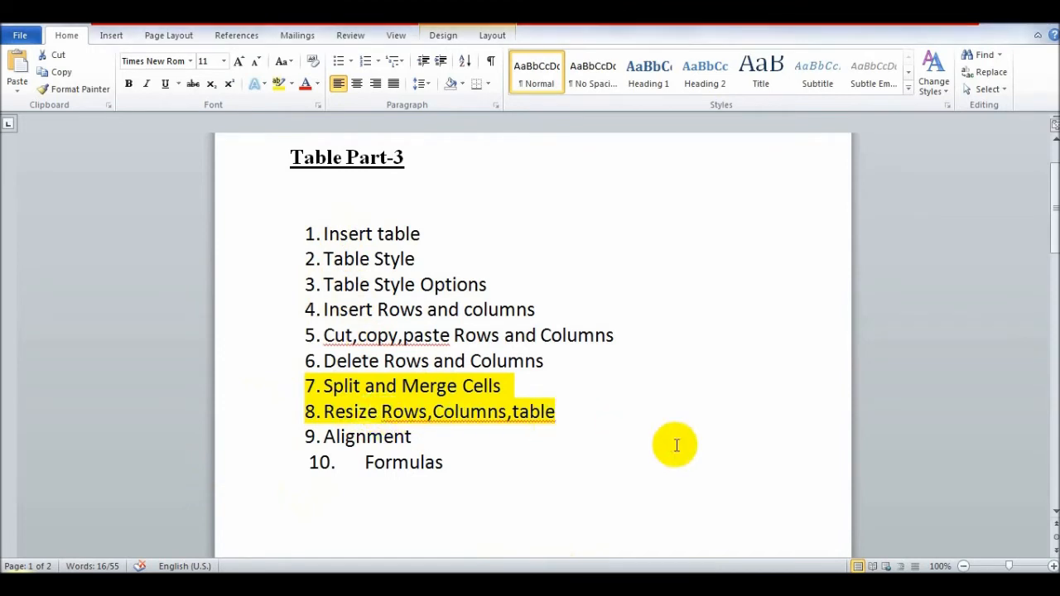
pyautogui.scroll(-12, 676, 447)
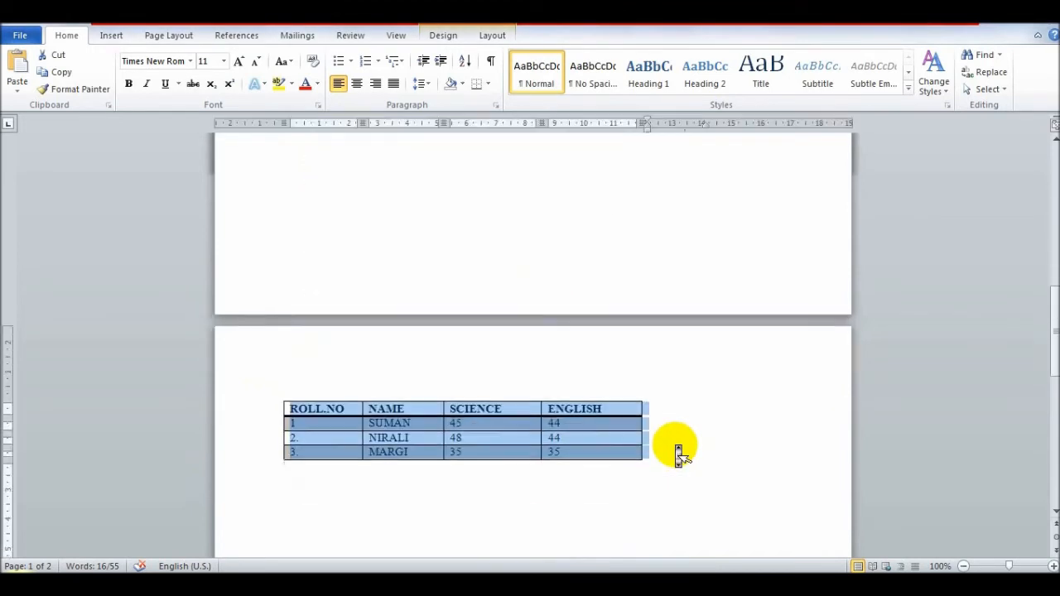
pyautogui.click(473, 489)
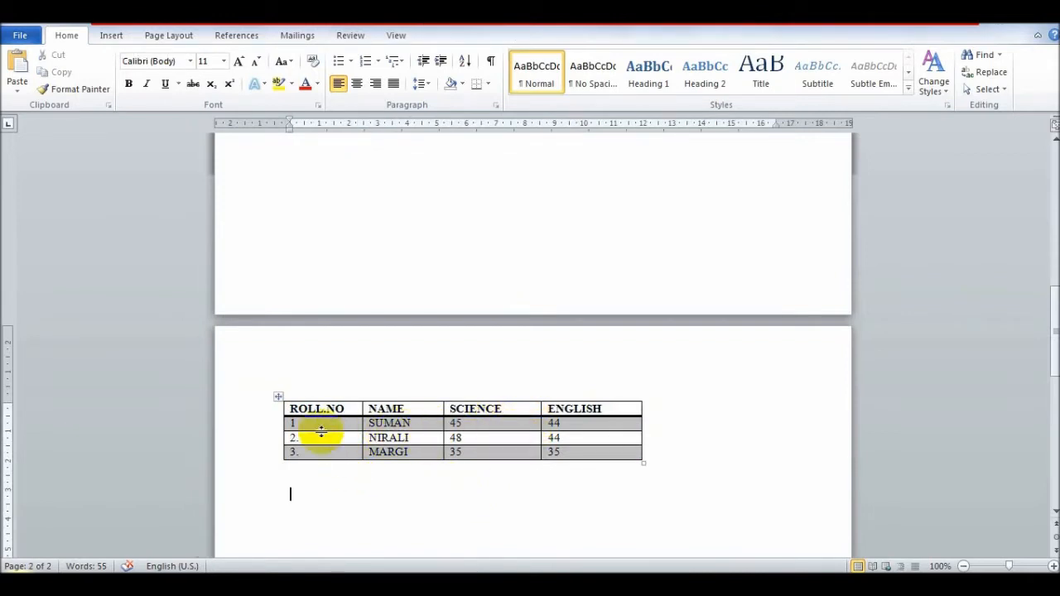
pyautogui.click(284, 424)
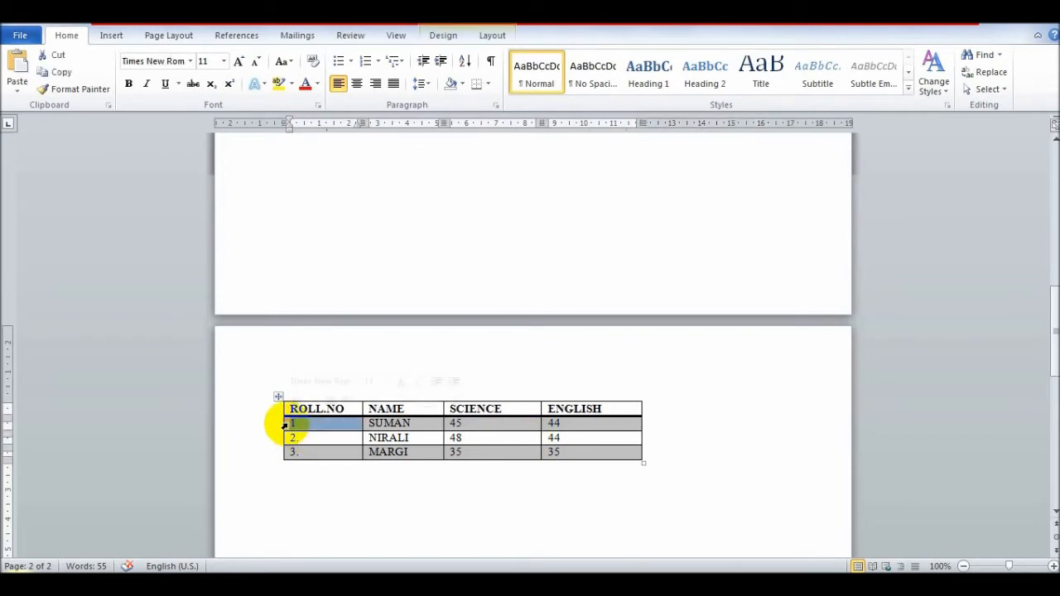
pyautogui.moveTo(286, 424); pyautogui.dragTo(574, 427)
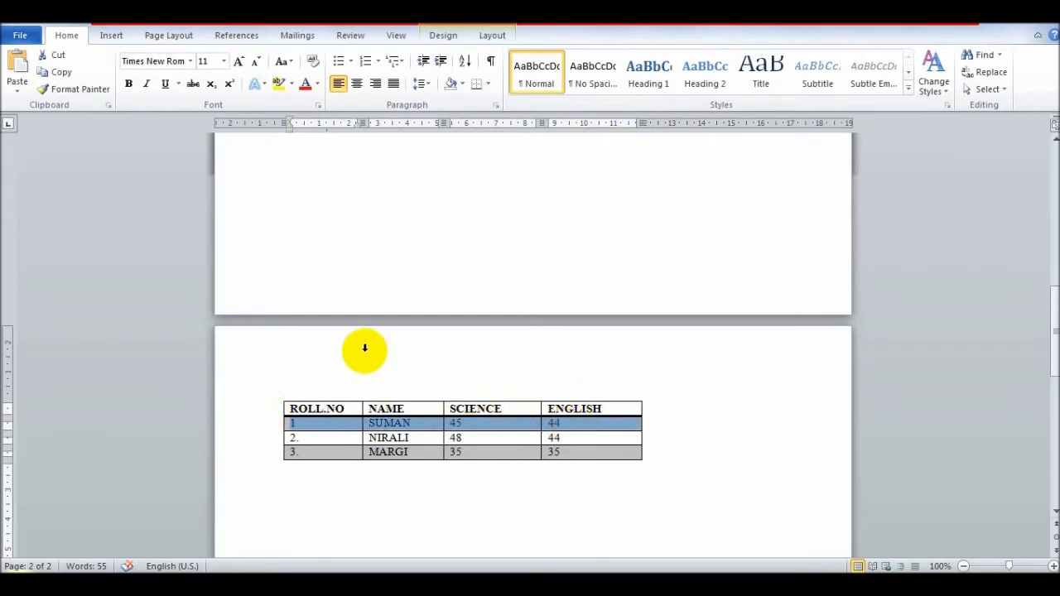
pyautogui.click(492, 34)
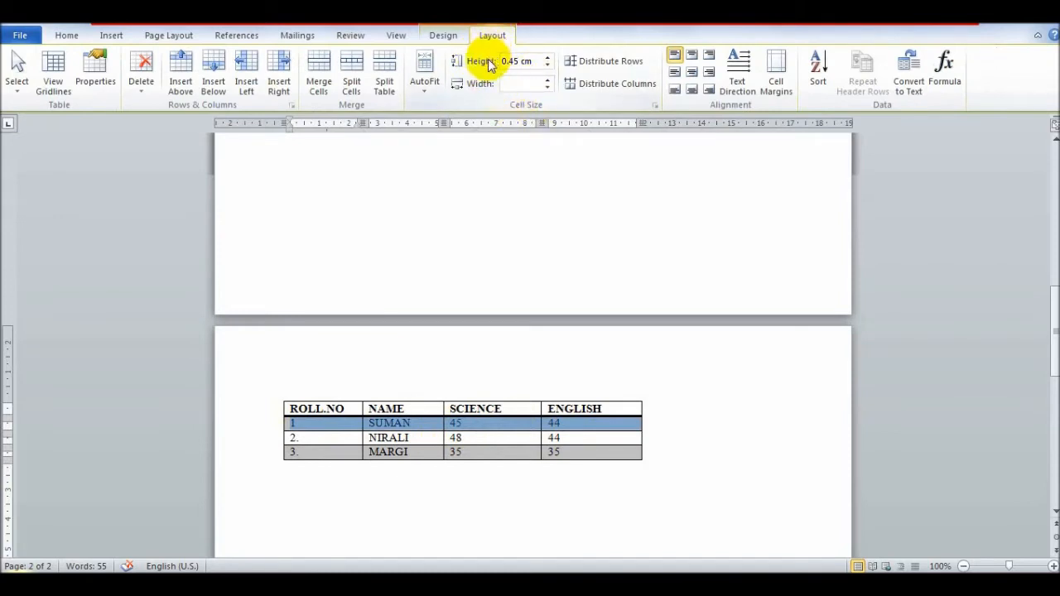
pyautogui.click(548, 58)
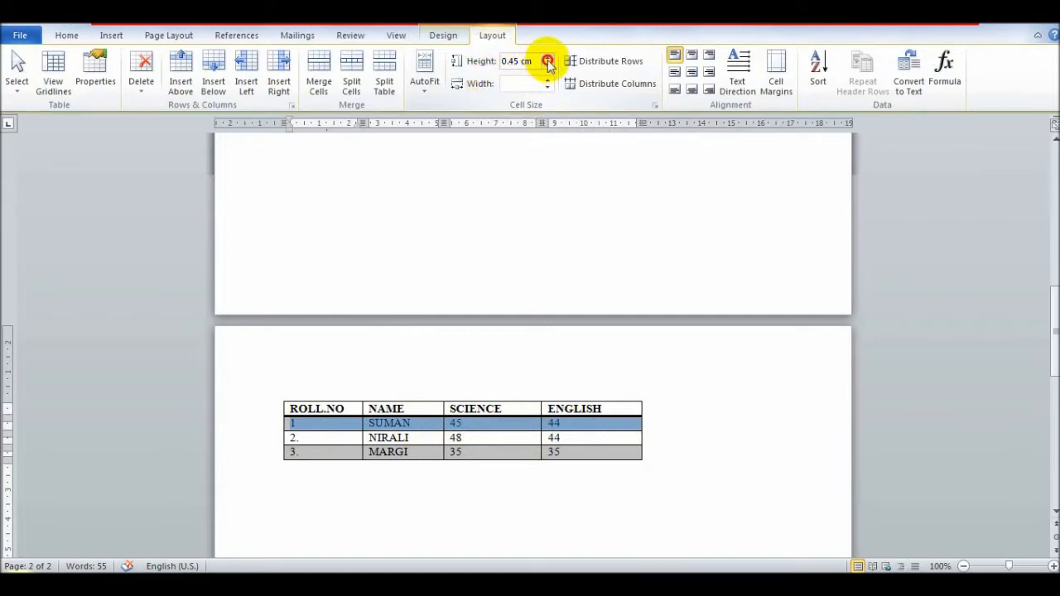
pyautogui.click(548, 58)
pyautogui.click(548, 58)
pyautogui.click(548, 57)
pyautogui.click(548, 59)
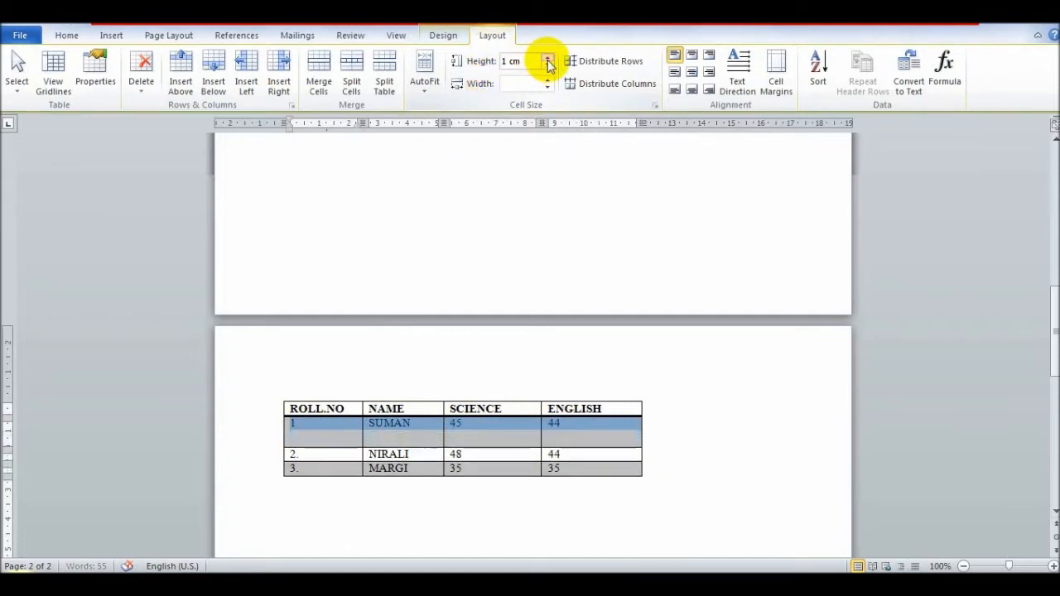
# Step: Reduce the height of the roll number 1 row to 0.4 cm
pyautogui.click(548, 65)
pyautogui.click(548, 66)
pyautogui.click(548, 66)
pyautogui.click(547, 66)
pyautogui.click(547, 66)
pyautogui.click(547, 66)
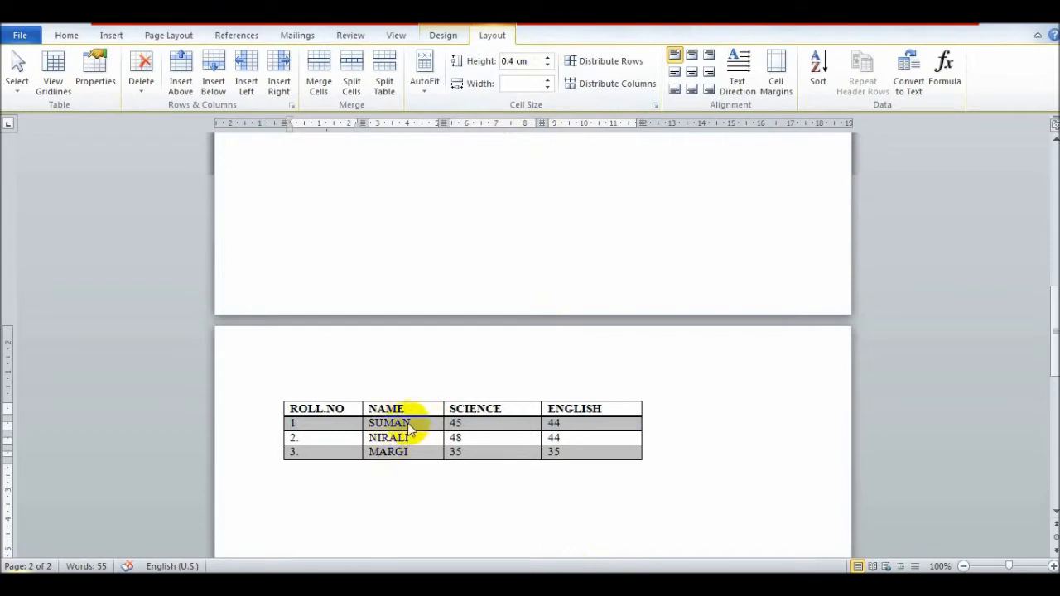
# Step: Select only the NAME cell in the roll number 1 row and widen it to 3.4 cm
pyautogui.click(402, 426)
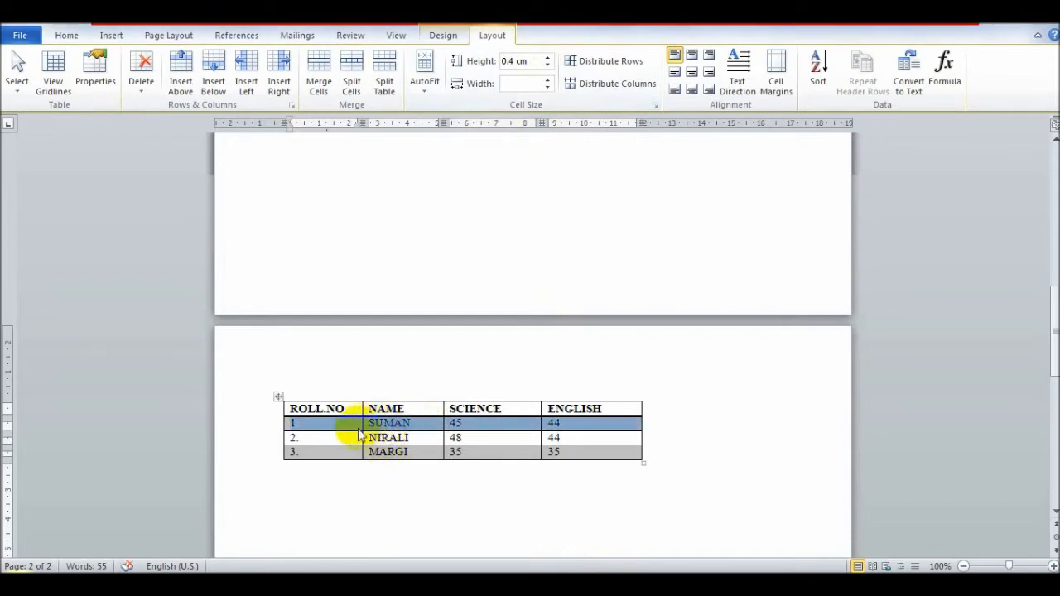
pyautogui.click(364, 432)
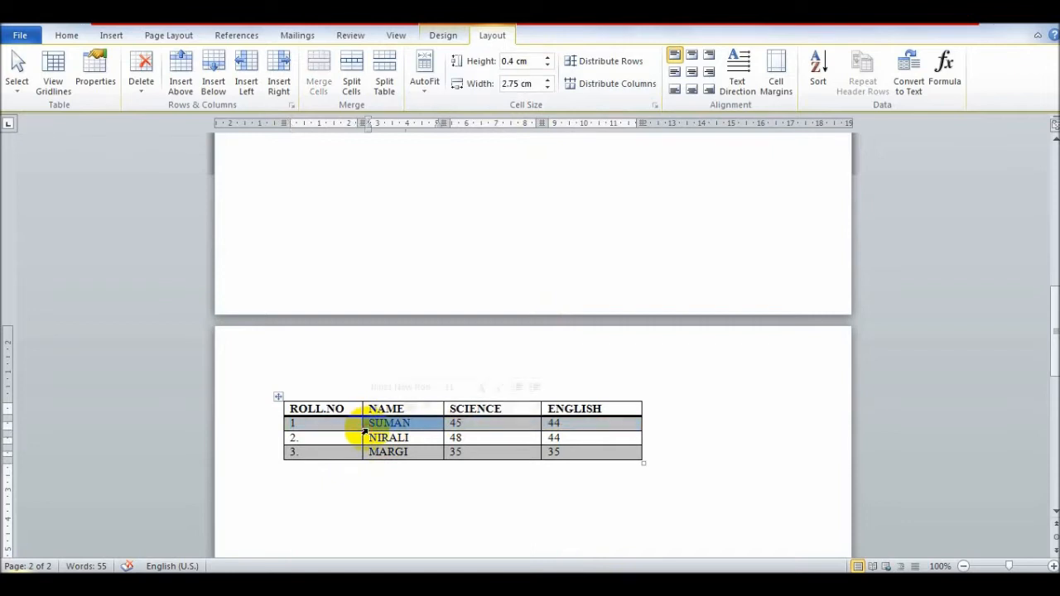
pyautogui.click(548, 81)
pyautogui.click(547, 80)
pyautogui.click(548, 80)
pyautogui.click(547, 80)
pyautogui.click(548, 80)
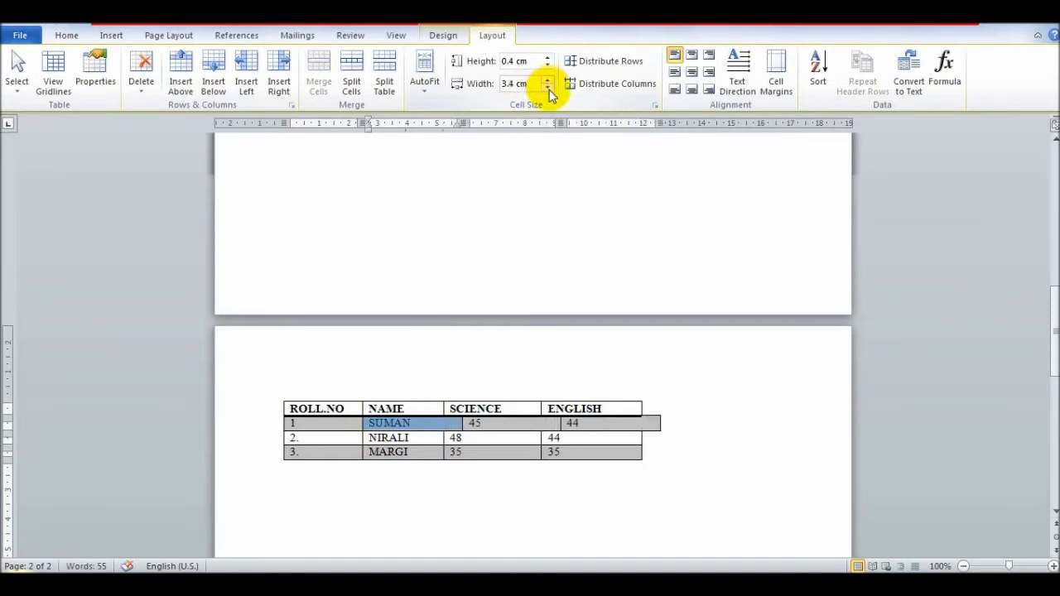
# Step: Narrow the NAME cell in the roll number 1 row to 2.8 cm
pyautogui.click(548, 86)
pyautogui.click(548, 86)
pyautogui.click(547, 87)
pyautogui.click(548, 86)
pyautogui.click(547, 86)
pyautogui.click(548, 86)
pyautogui.click(547, 86)
pyautogui.click(548, 81)
pyautogui.click(547, 80)
pyautogui.click(548, 80)
pyautogui.click(548, 88)
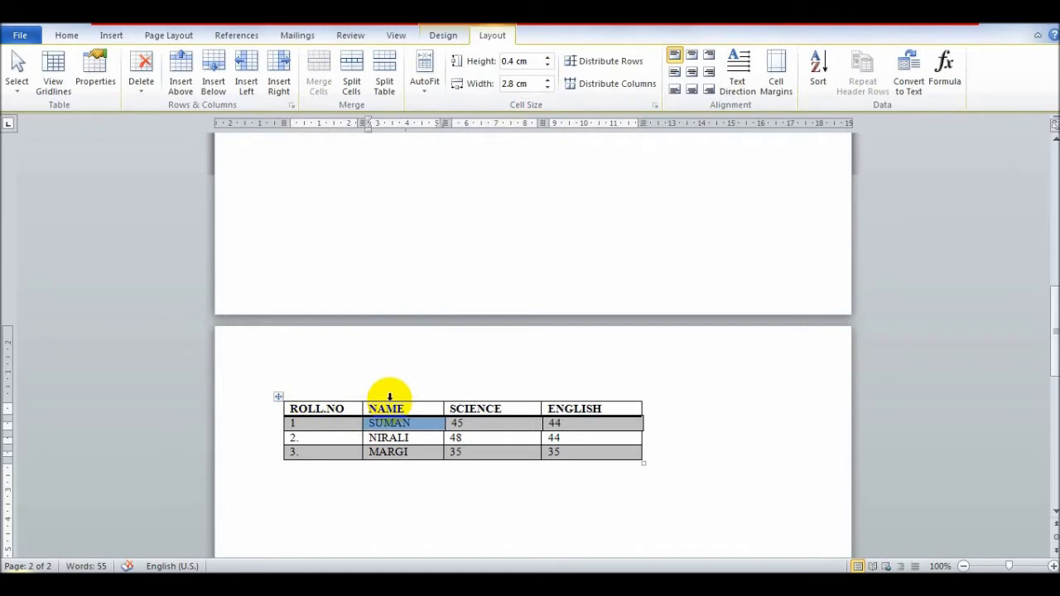
# Step: Select the table's header row and increase its height to 0.8 cm
pyautogui.click(390, 398)
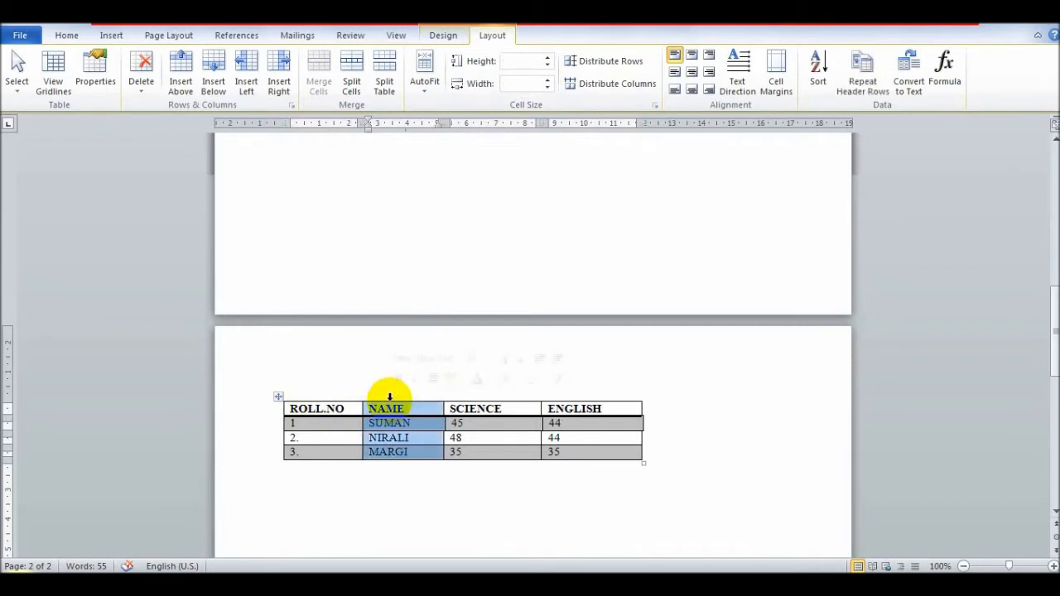
pyautogui.click(276, 411)
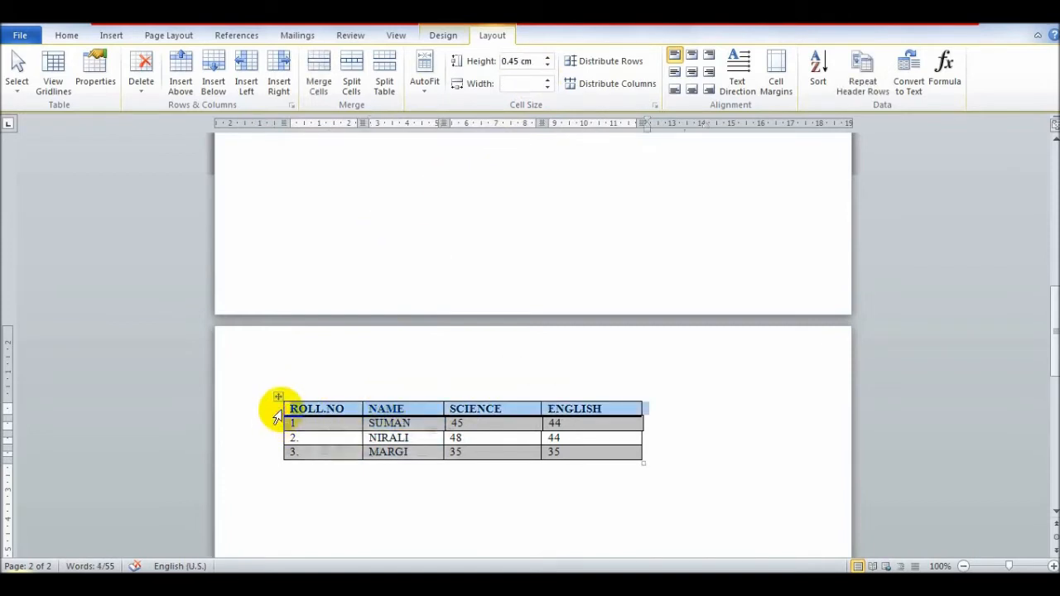
pyautogui.click(550, 60)
pyautogui.click(550, 60)
pyautogui.click(550, 60)
pyautogui.click(550, 59)
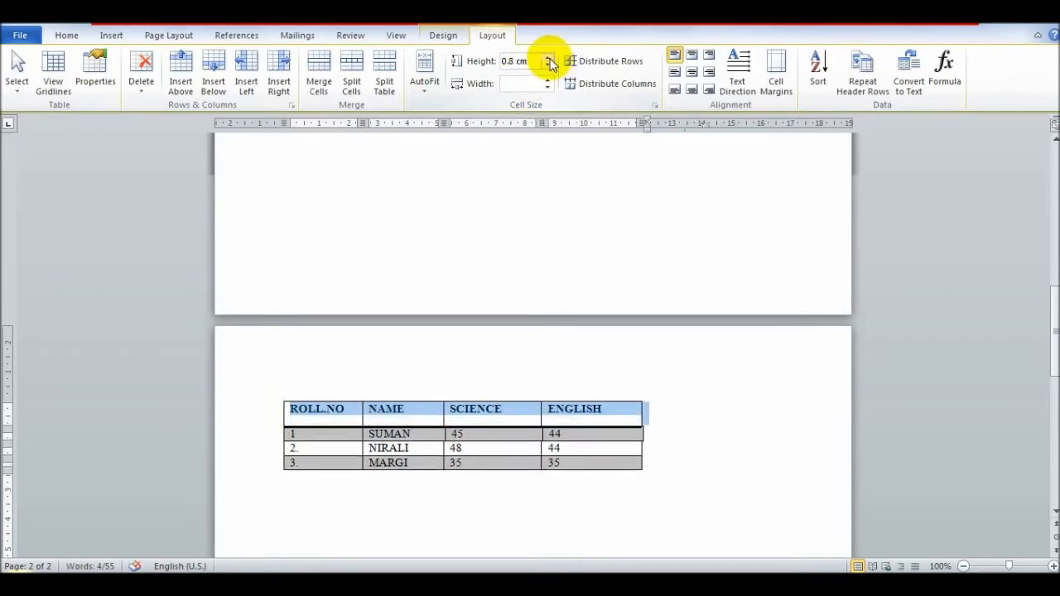
# Step: Reduce the header row's height to 0.5 cm
pyautogui.click(549, 71)
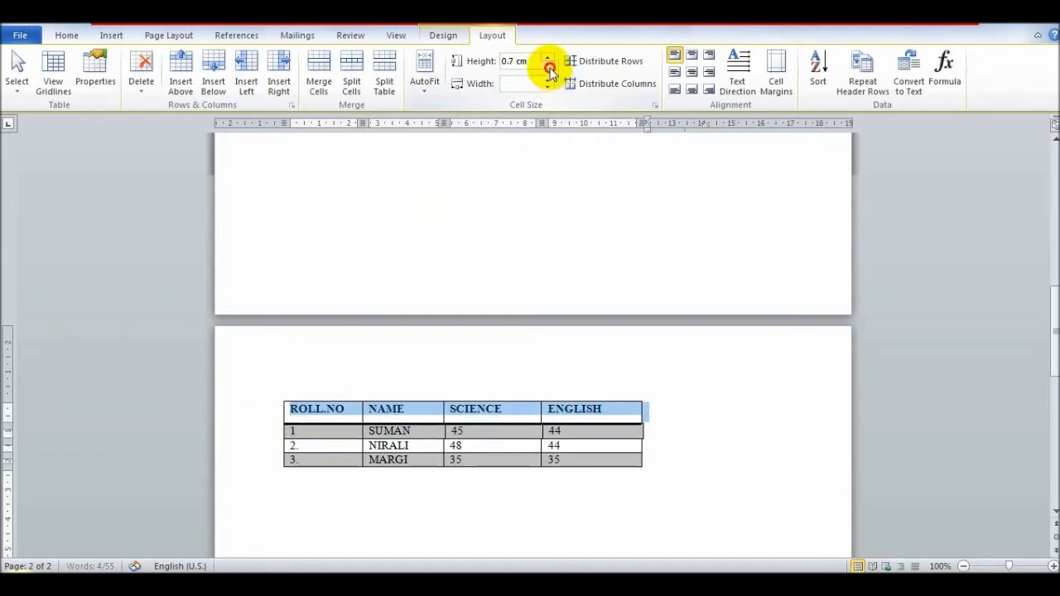
pyautogui.click(549, 71)
pyautogui.click(549, 71)
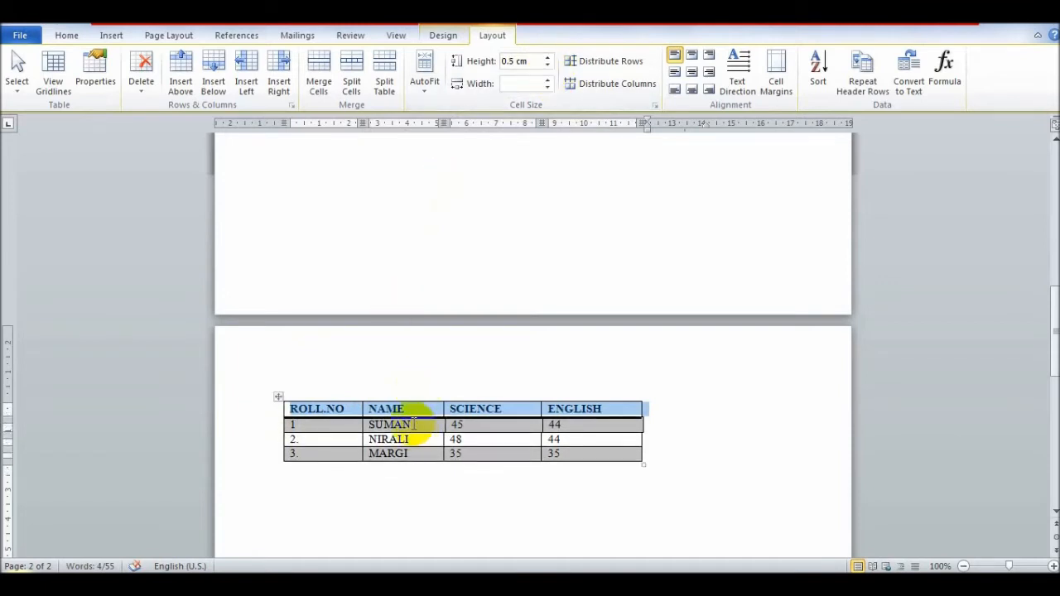
# Step: Select the NAME cell in the roll number 1 row again and set its width to 3 cm
pyautogui.click(390, 422)
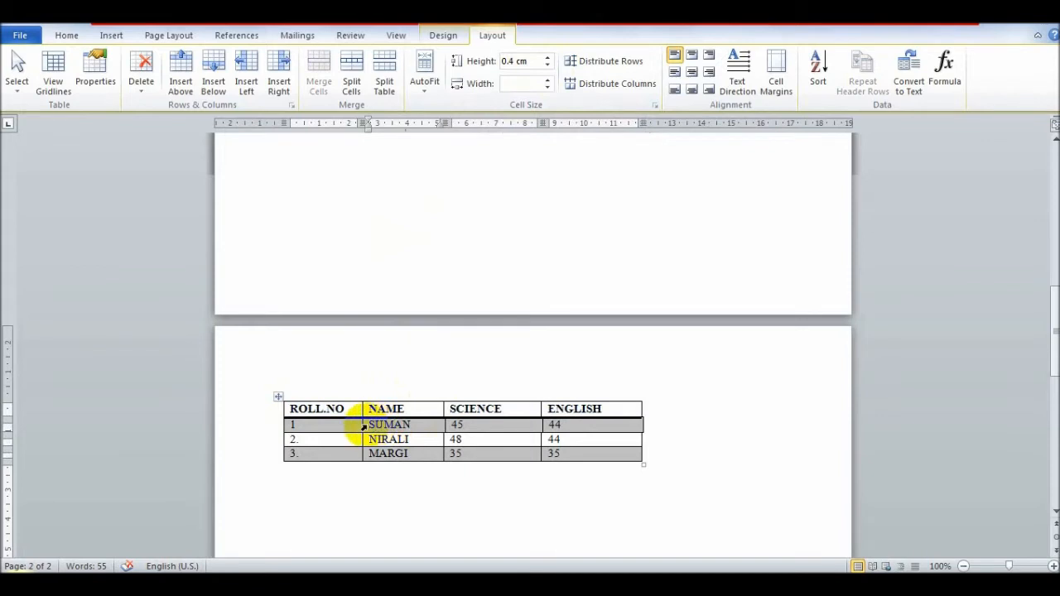
pyautogui.click(364, 426)
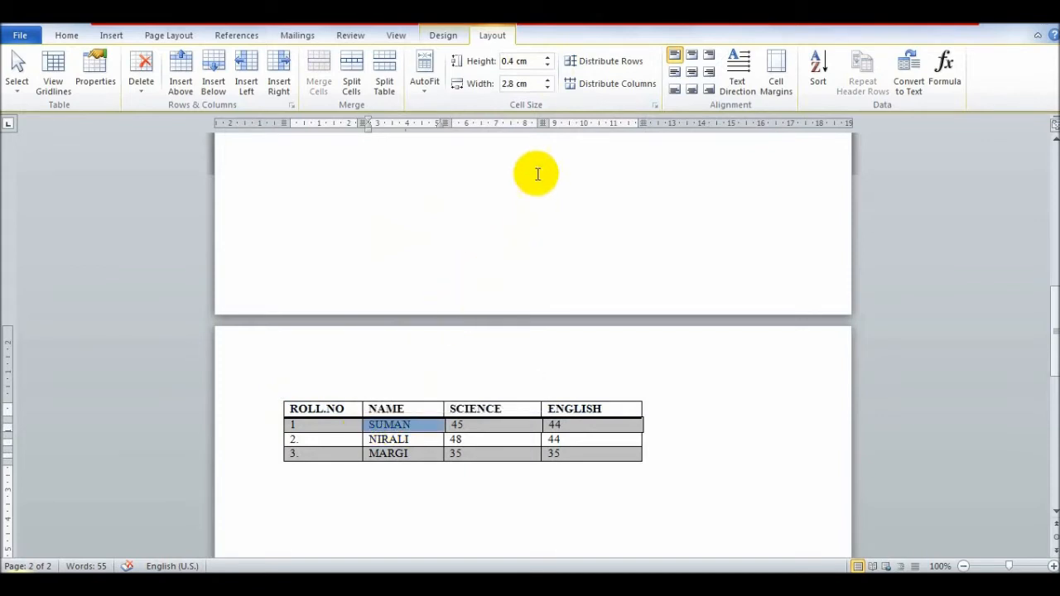
pyautogui.click(549, 81)
pyautogui.click(549, 80)
pyautogui.click(549, 80)
pyautogui.click(549, 80)
pyautogui.click(550, 79)
pyautogui.click(547, 86)
pyautogui.click(548, 87)
pyautogui.click(548, 86)
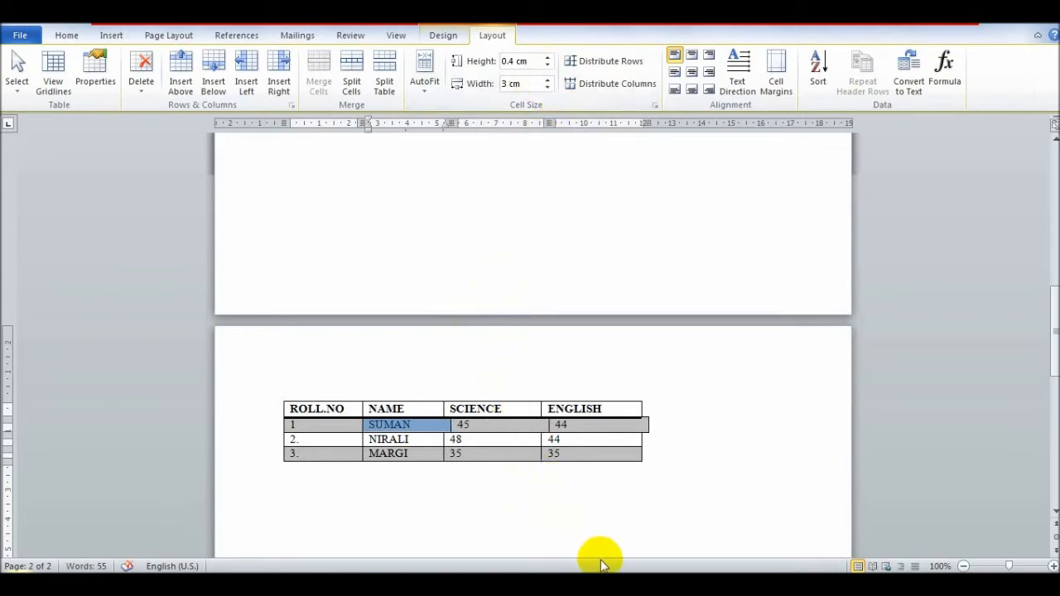
# Step: Reselect the NAME cell in the roll number 1 row and narrow it to 2.7 cm
pyautogui.click(398, 424)
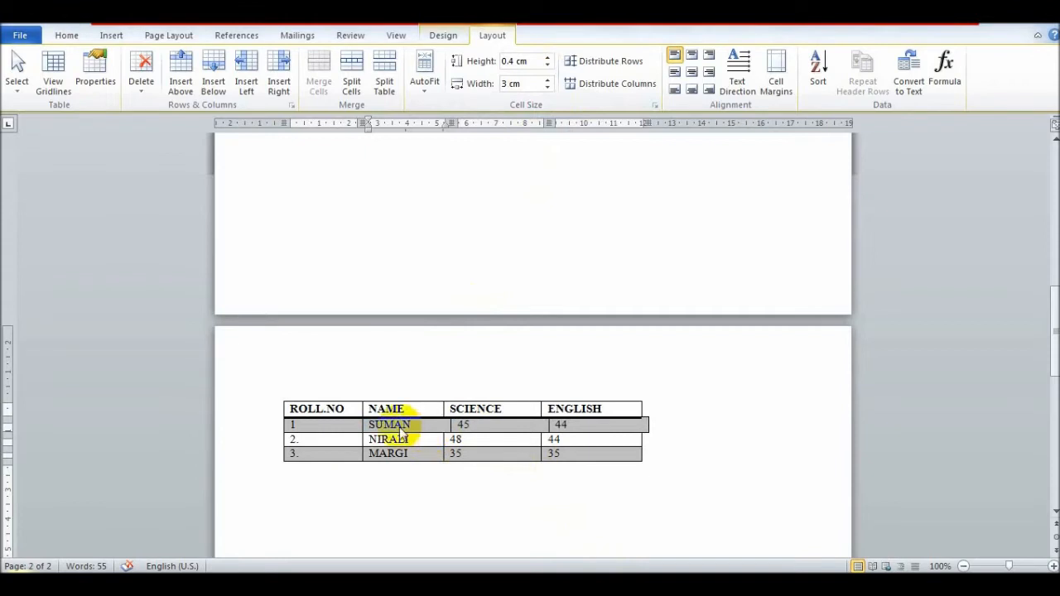
pyautogui.click(369, 425)
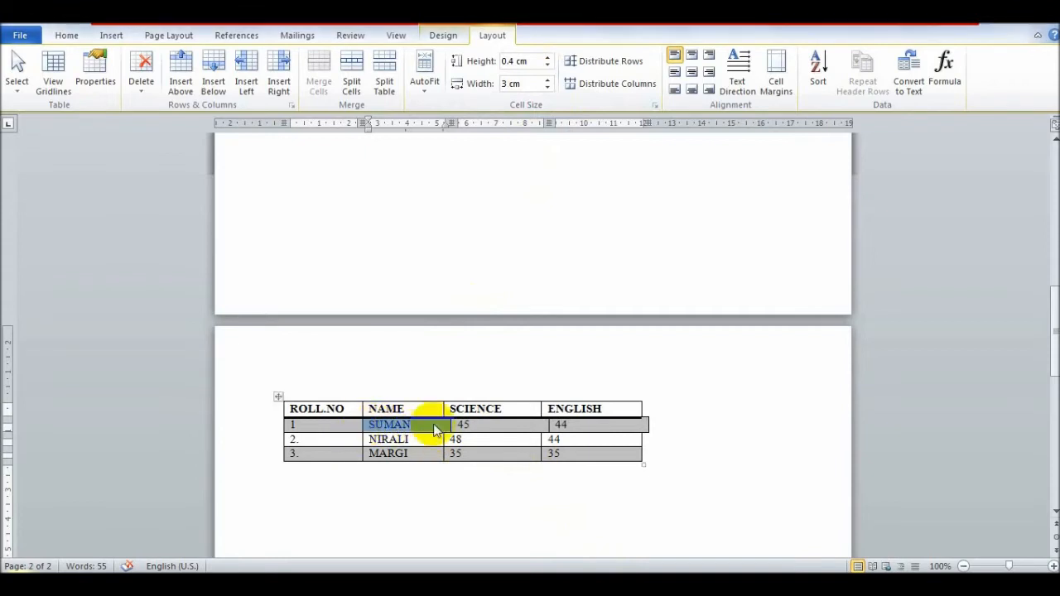
pyautogui.click(548, 86)
pyautogui.click(547, 87)
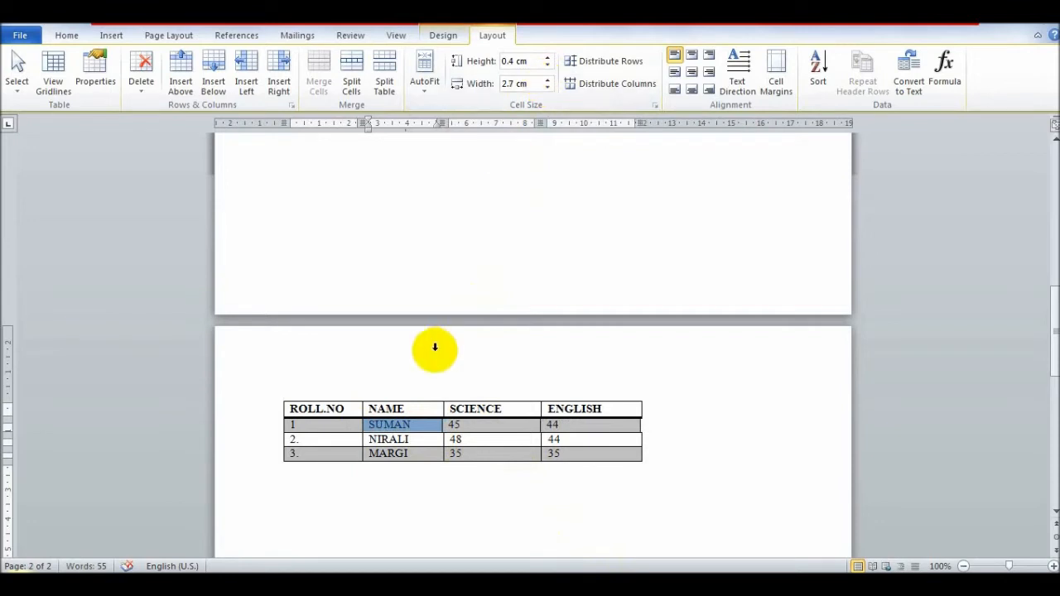
# Step: Select the whole NAME column and widen it to 3.5 cm
pyautogui.click(396, 399)
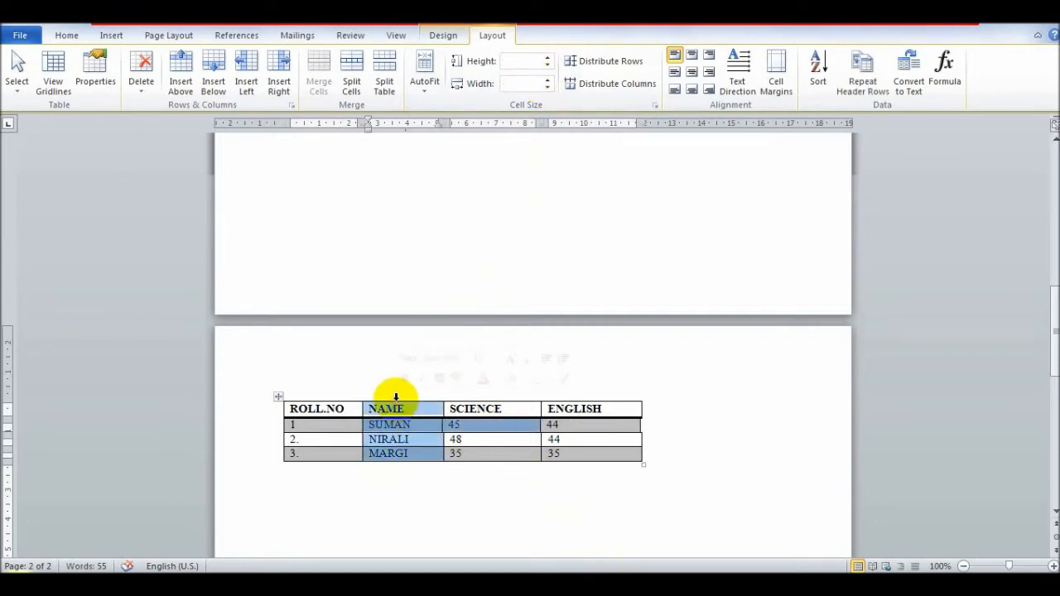
pyautogui.click(431, 491)
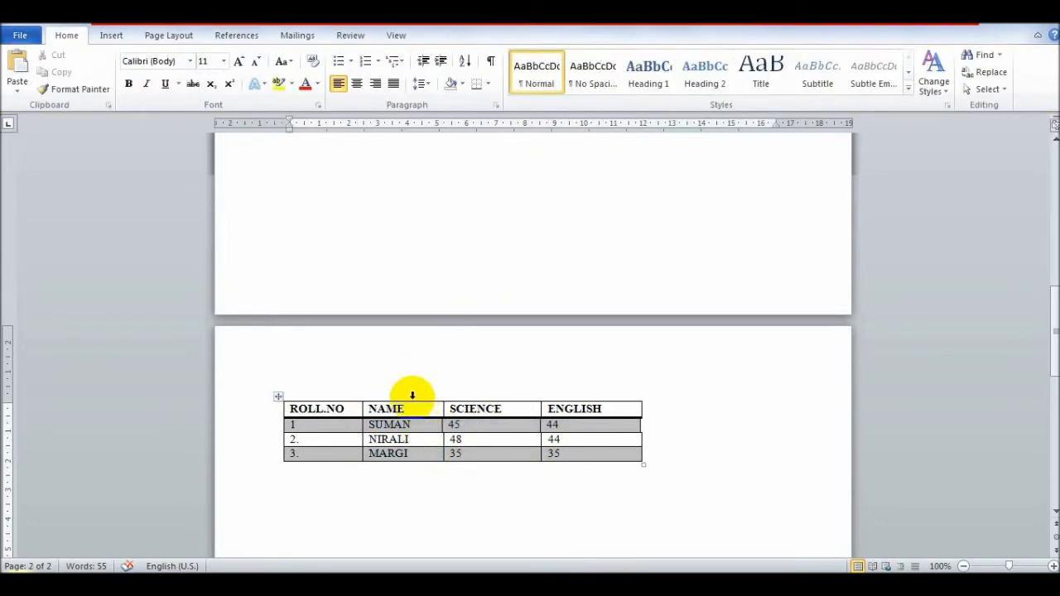
pyautogui.click(412, 396)
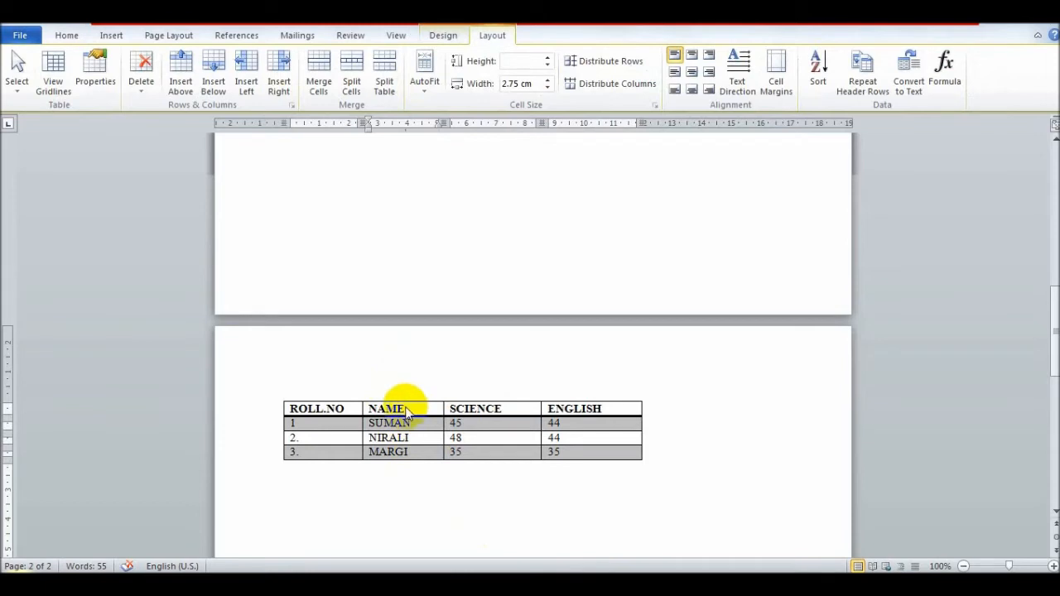
pyautogui.click(397, 401)
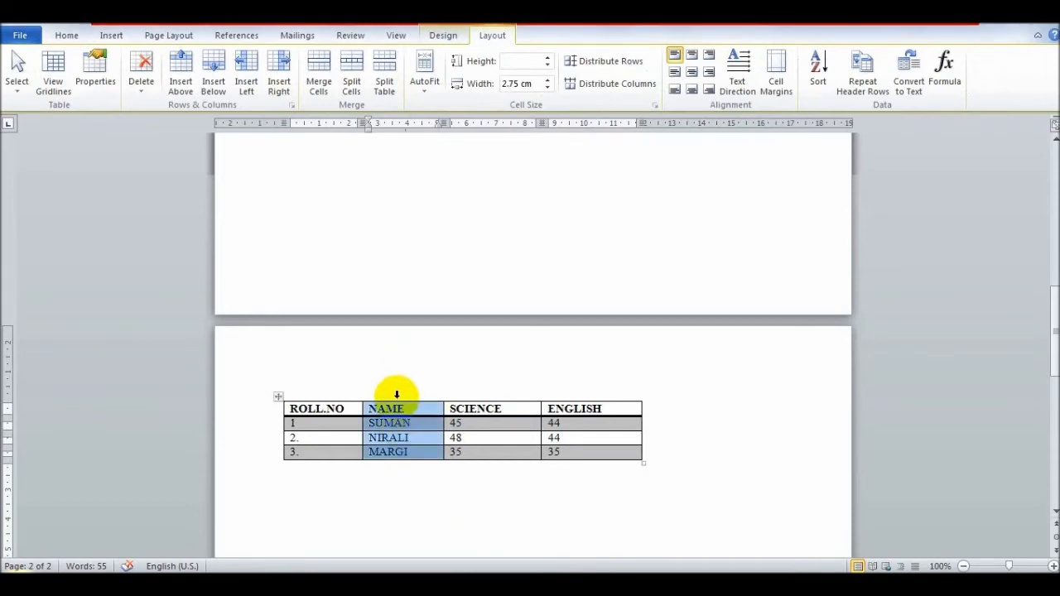
pyautogui.click(548, 81)
pyautogui.click(548, 81)
pyautogui.click(548, 80)
pyautogui.click(549, 80)
pyautogui.click(549, 80)
pyautogui.click(549, 80)
pyautogui.click(549, 80)
pyautogui.click(550, 80)
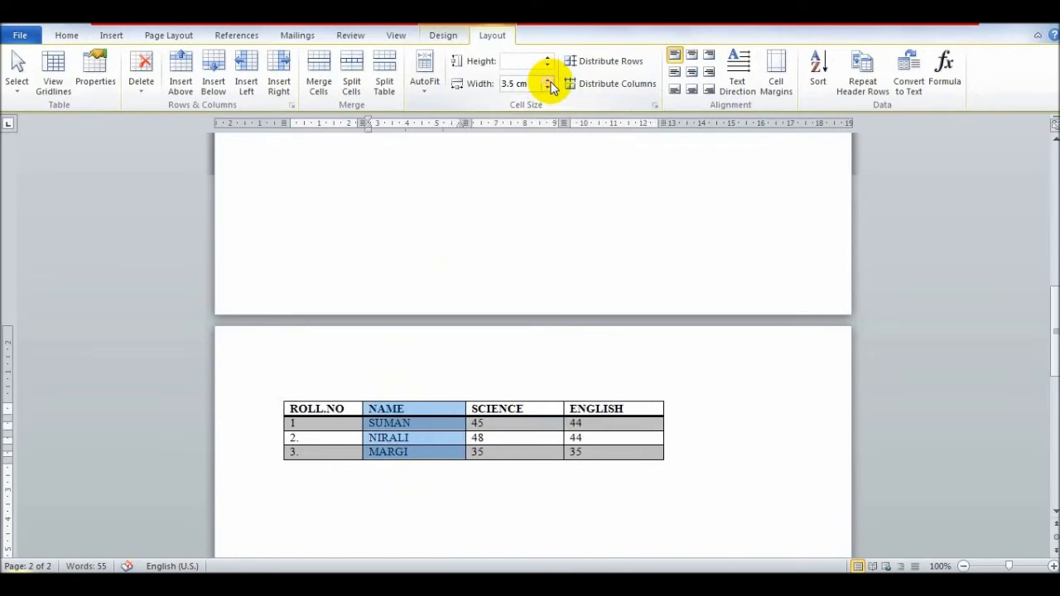
# Step: Narrow the NAME column to 2.3 cm
pyautogui.click(549, 88)
pyautogui.click(549, 88)
pyautogui.click(548, 88)
pyautogui.click(548, 88)
pyautogui.click(548, 87)
pyautogui.click(548, 88)
pyautogui.click(548, 87)
pyautogui.click(548, 88)
pyautogui.click(548, 88)
pyautogui.click(549, 88)
pyautogui.click(548, 88)
pyautogui.click(548, 88)
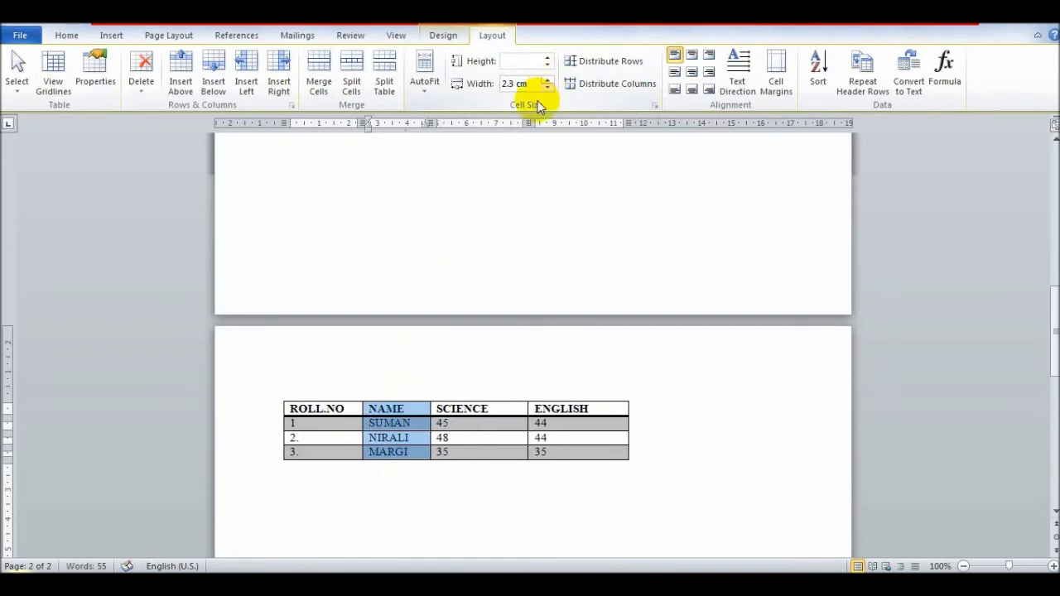
# Step: Select the three data rows below the header, raise their height to 0.6 cm and reduce it again to 0 cm
pyautogui.click(353, 308)
pyautogui.moveTo(282, 429); pyautogui.dragTo(599, 457)
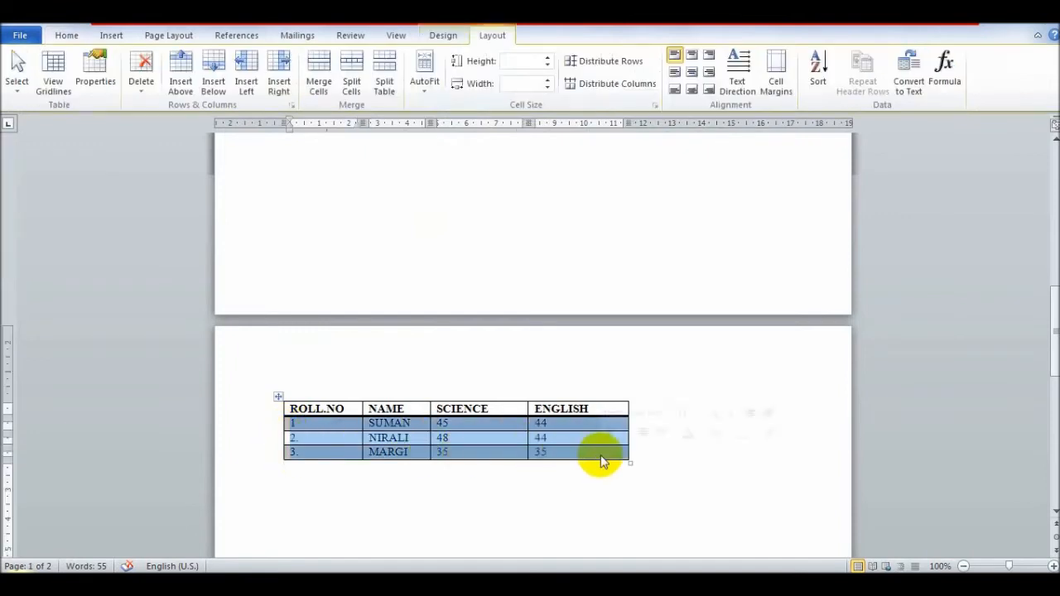
pyautogui.click(547, 56)
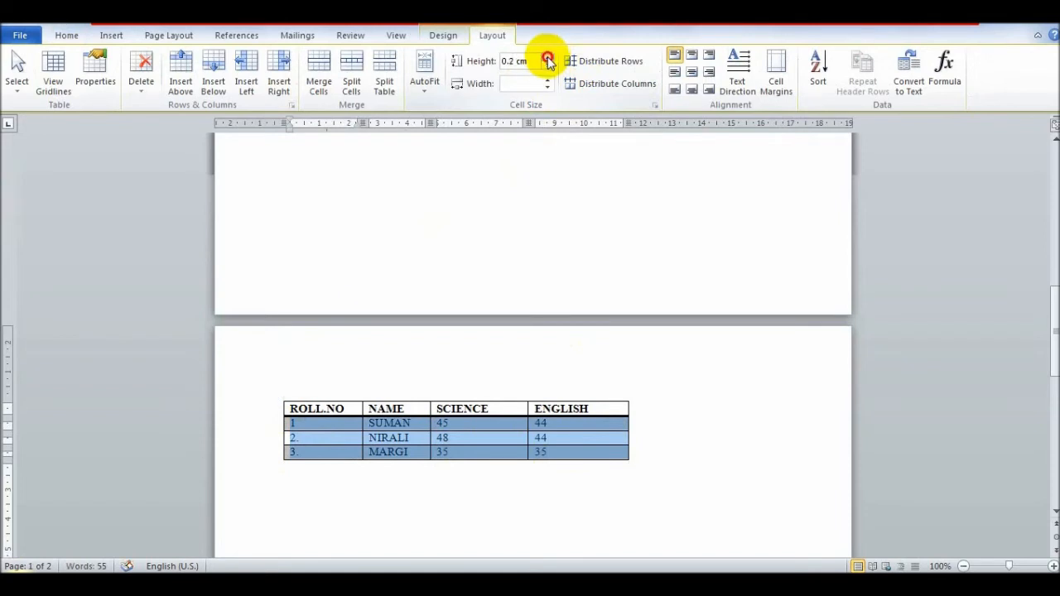
pyautogui.click(548, 58)
pyautogui.click(547, 58)
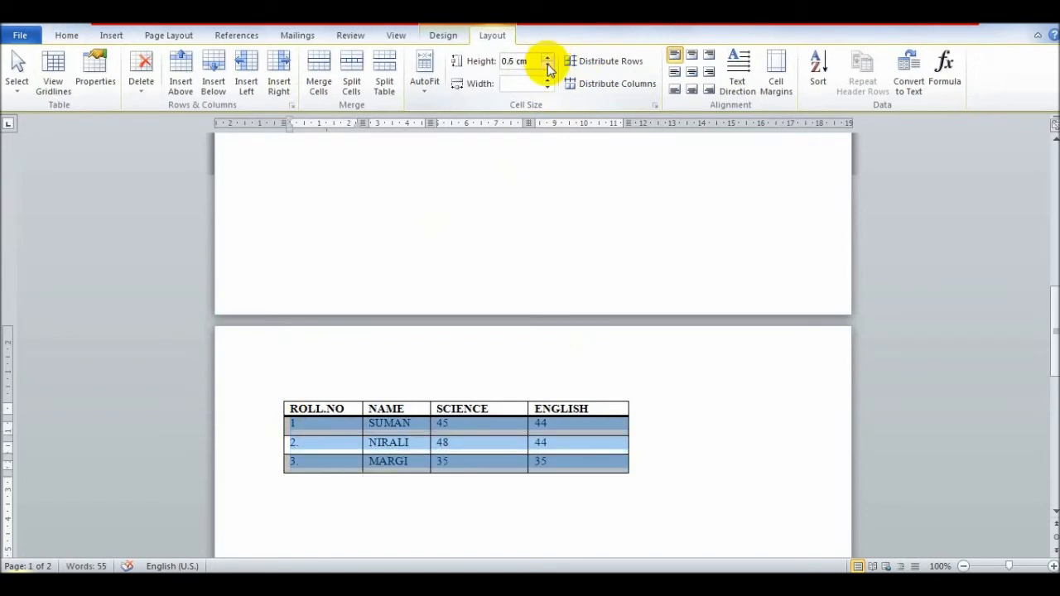
pyautogui.click(548, 65)
pyautogui.click(548, 65)
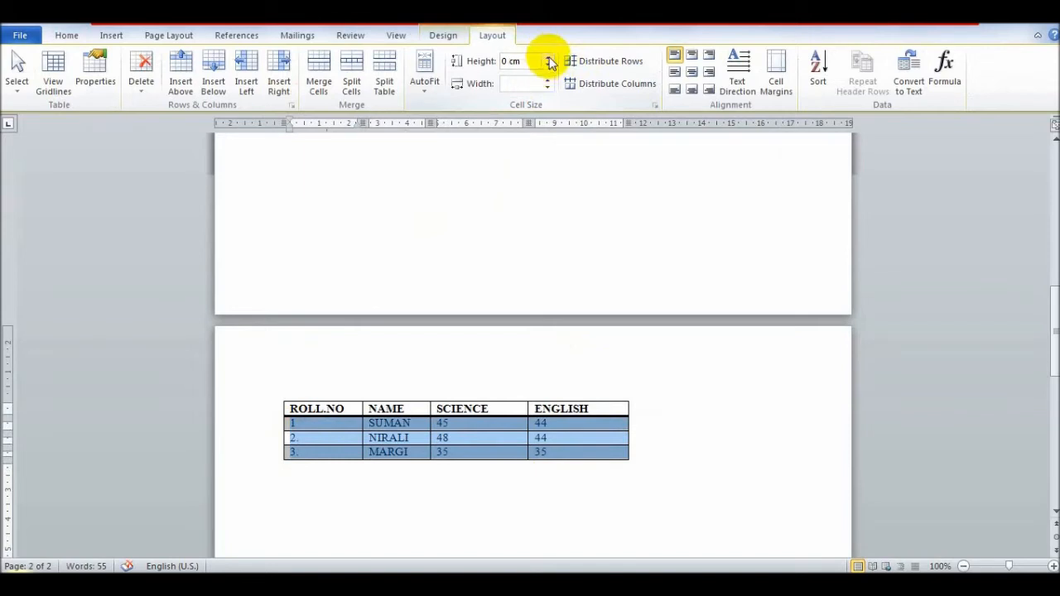
# Step: Increase the height of the three data rows to 1.1 cm
pyautogui.click(549, 58)
pyautogui.click(548, 58)
pyautogui.click(549, 58)
pyautogui.click(548, 58)
pyautogui.click(548, 58)
pyautogui.click(548, 58)
pyautogui.click(549, 58)
pyautogui.click(549, 58)
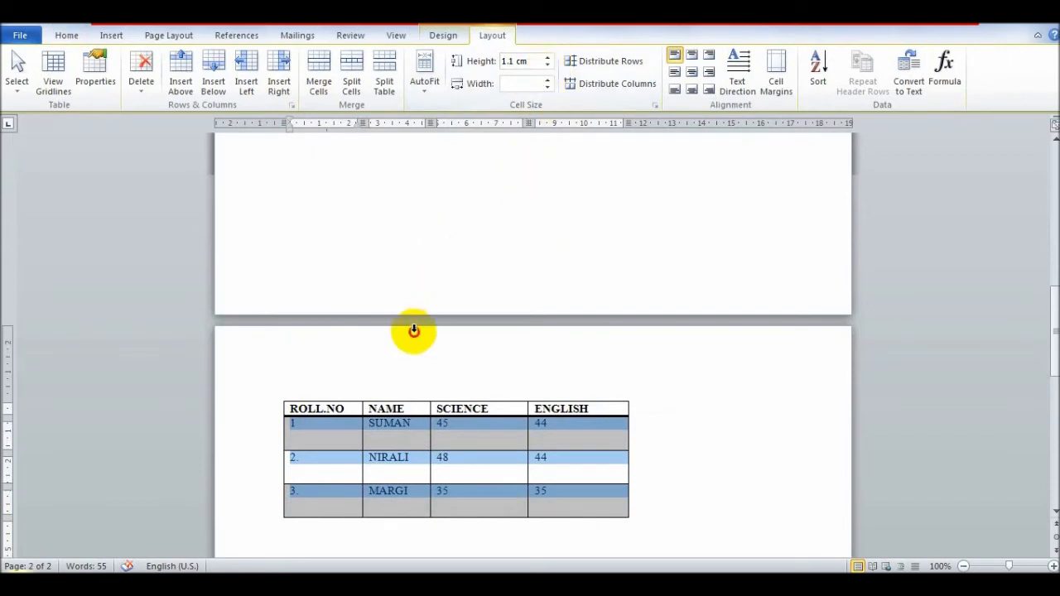
# Step: Select the first data row, the NAME column and the name cell of the first data row in turn
pyautogui.click(269, 424)
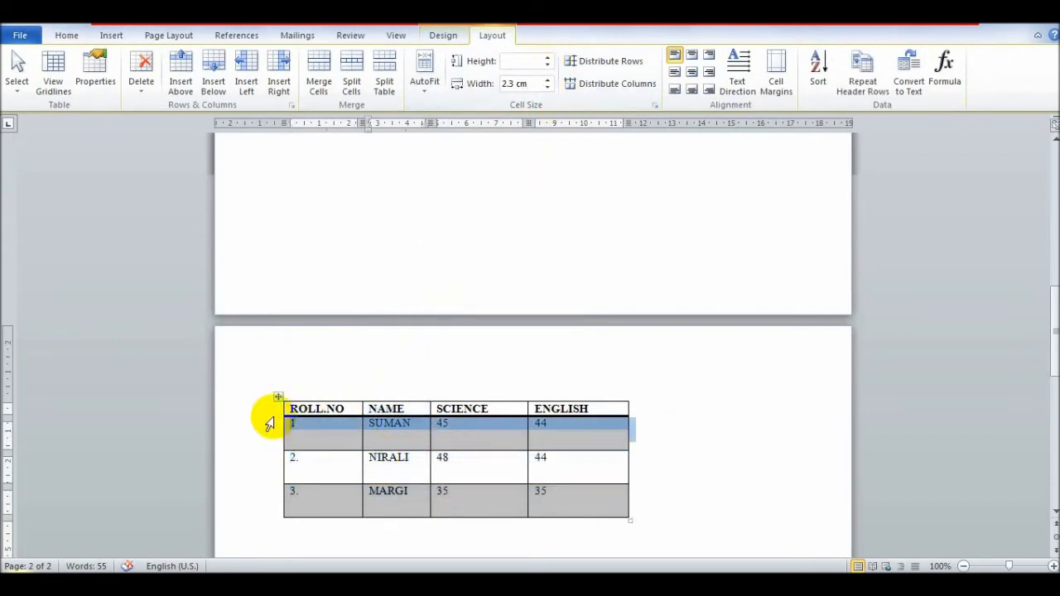
pyautogui.click(426, 385)
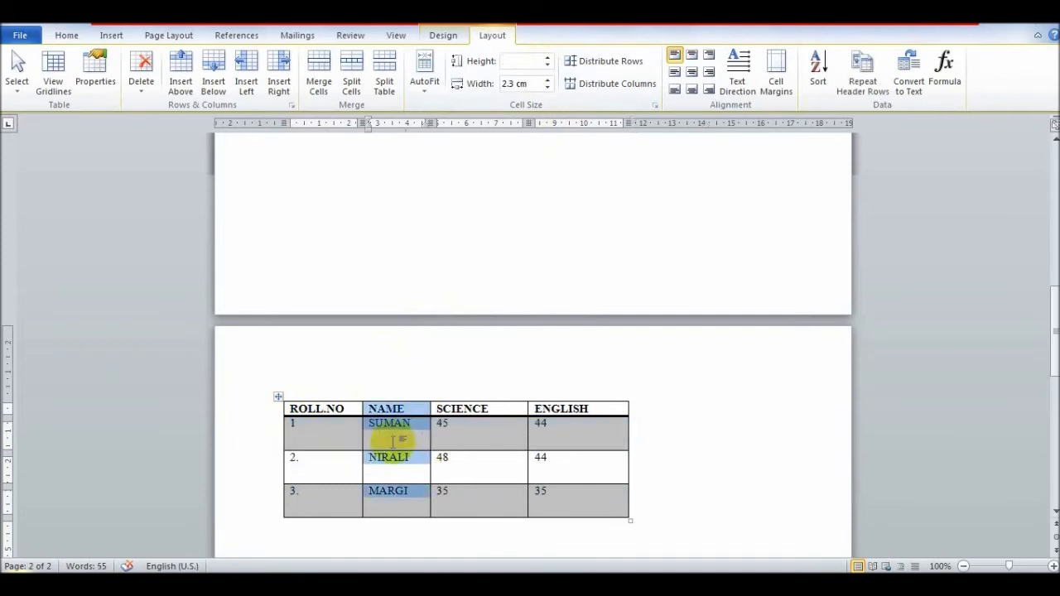
pyautogui.click(364, 442)
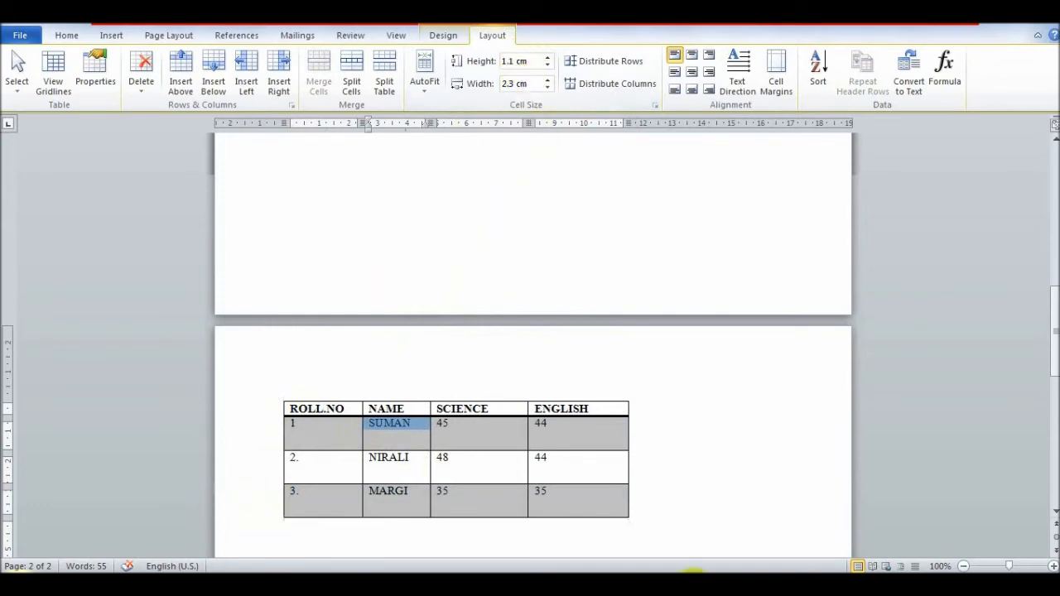
# Step: Try to distribute the rows and columns evenly with only the name cell of the first data row selected
pyautogui.click(393, 448)
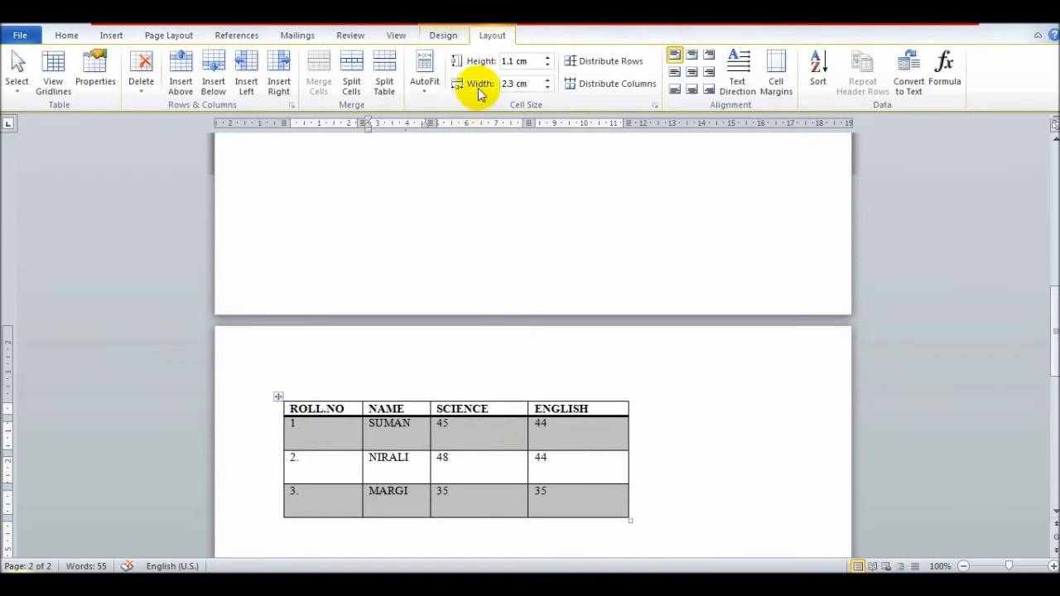
pyautogui.click(603, 65)
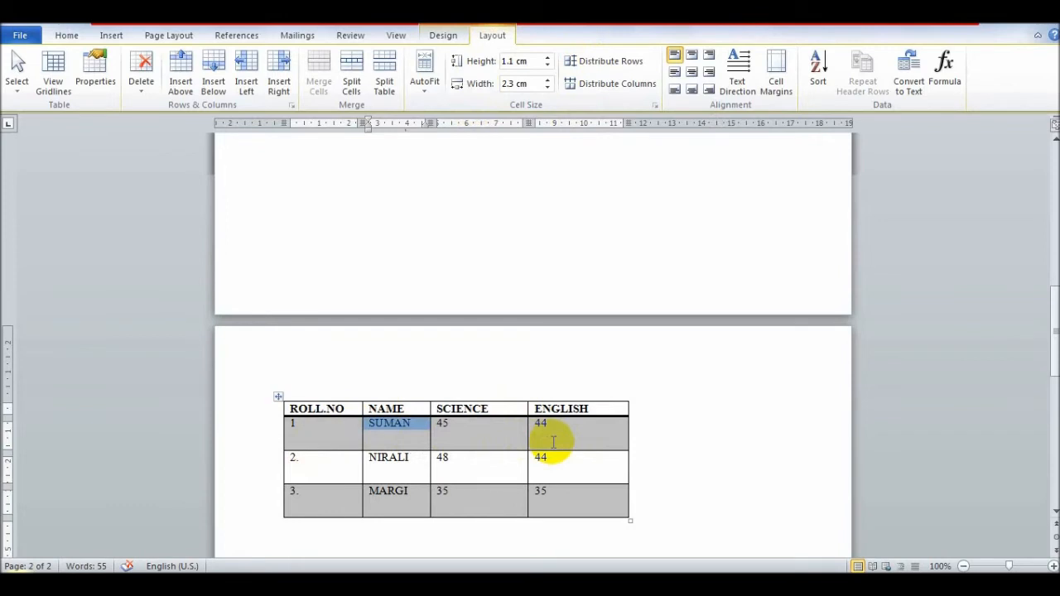
pyautogui.click(586, 85)
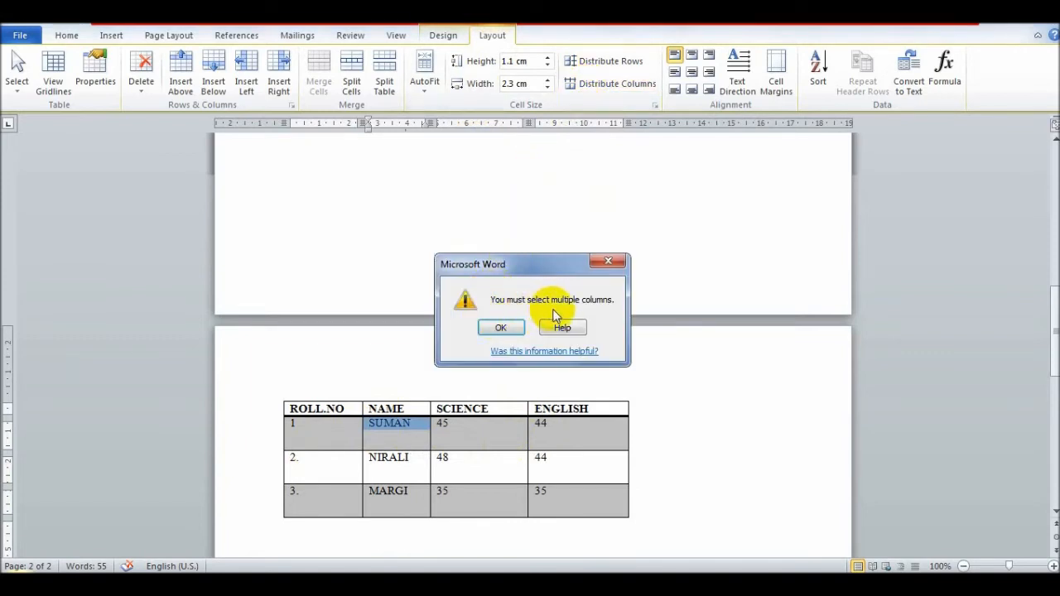
pyautogui.click(501, 328)
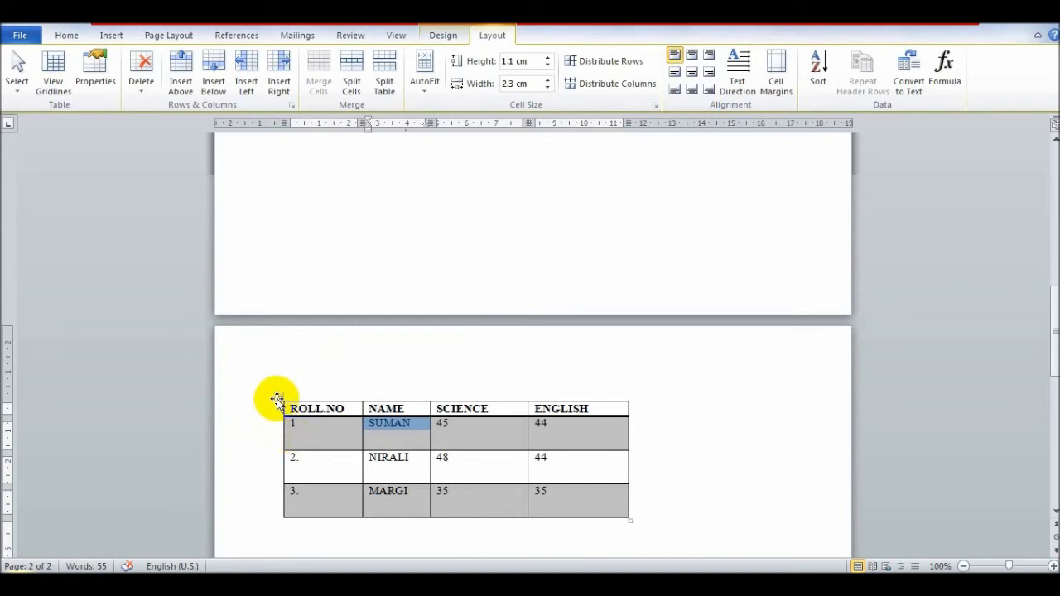
# Step: Select the whole table and distribute its columns evenly
pyautogui.click(278, 398)
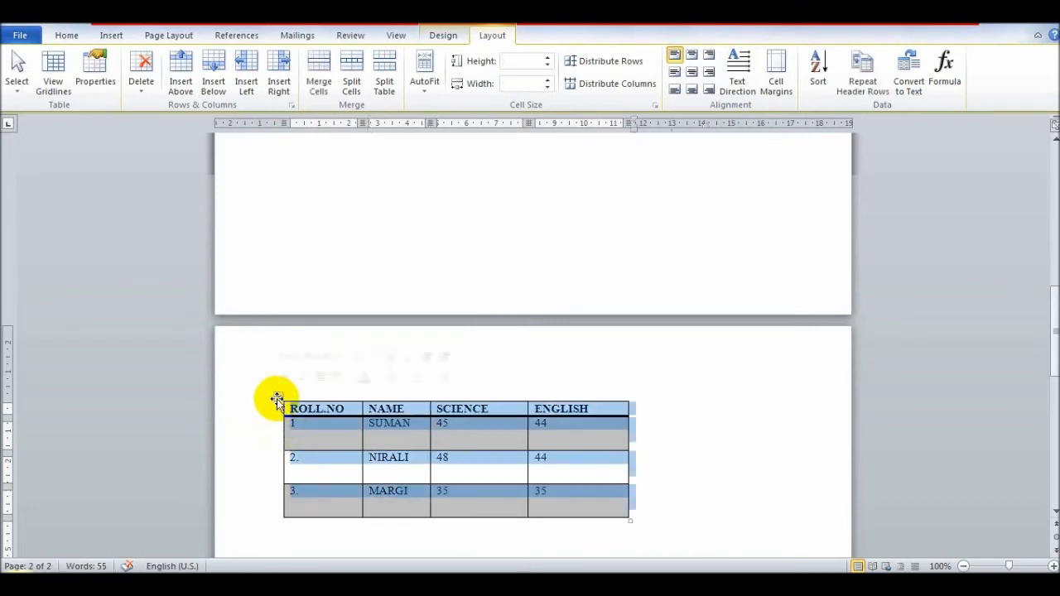
pyautogui.click(610, 91)
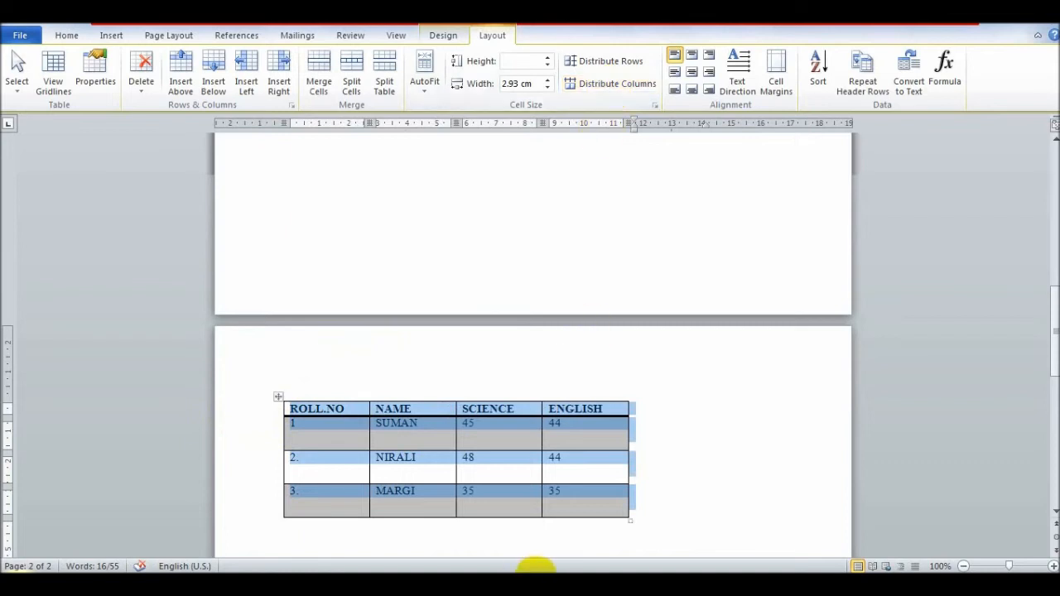
pyautogui.click(557, 458)
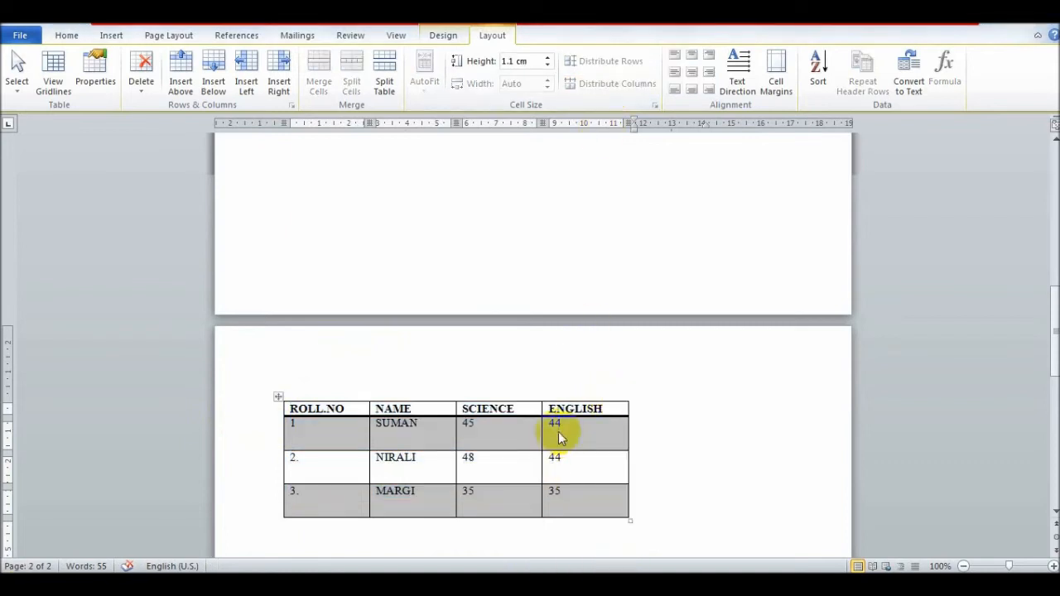
# Step: Insert a new column to the right of the ENGLISH column
pyautogui.rightClick(627, 410)
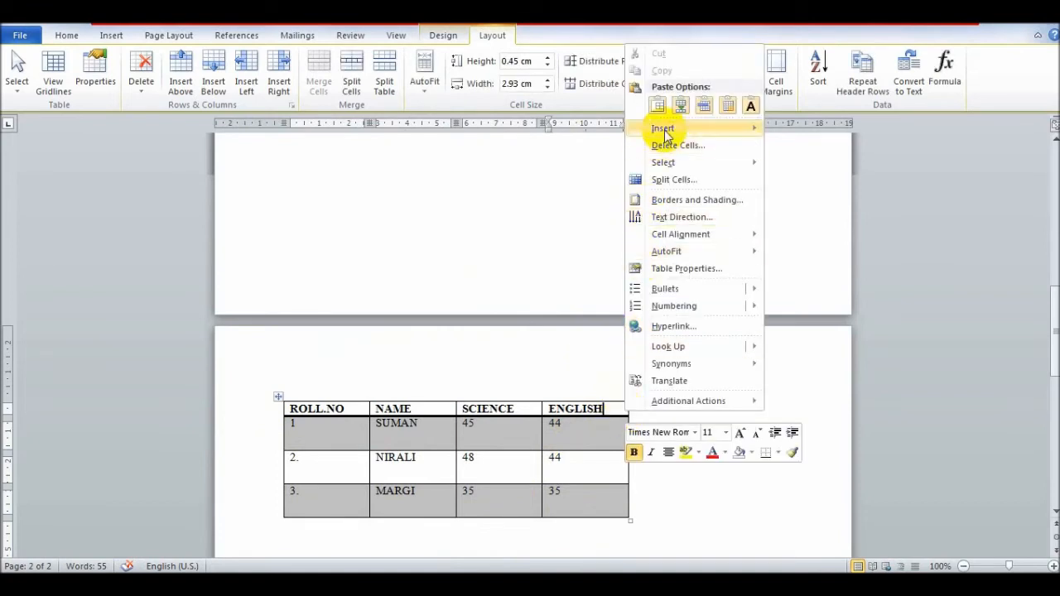
pyautogui.moveTo(699, 131)
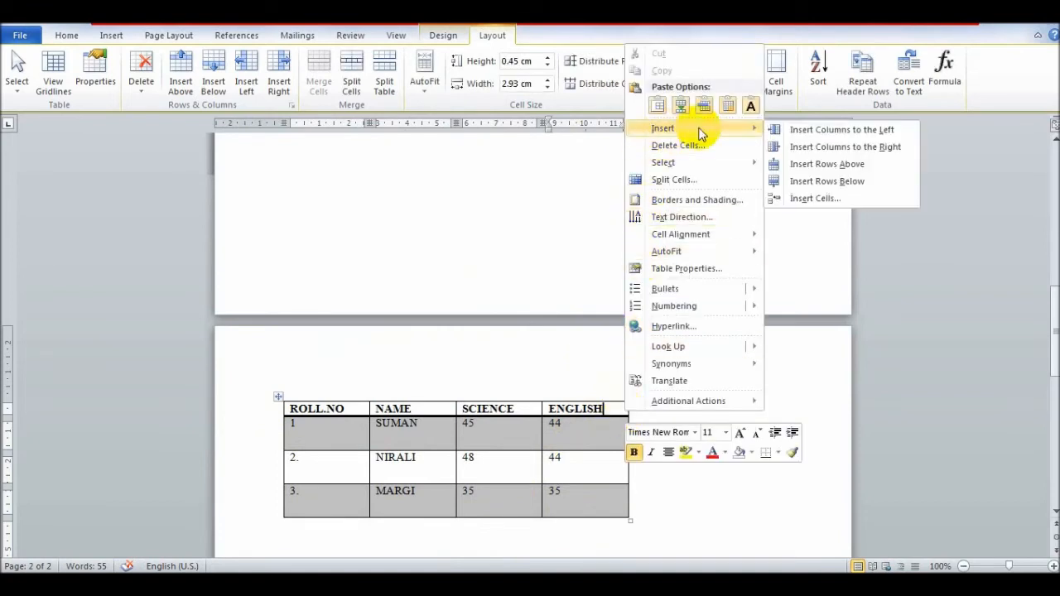
pyautogui.click(866, 150)
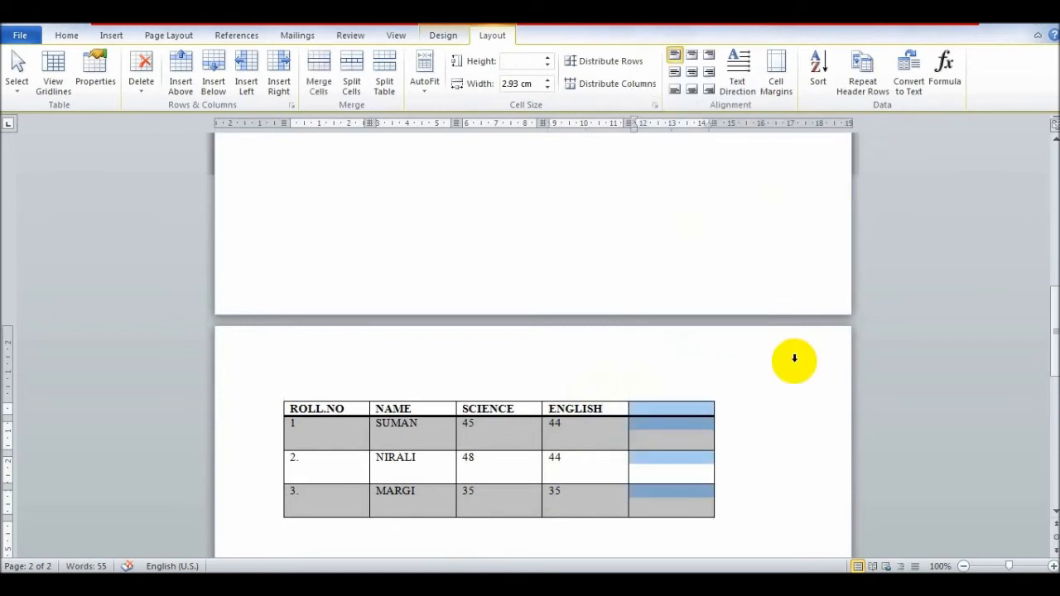
# Step: Enter STUDENTS DATABASE as the header of the new last column
pyautogui.click(656, 412)
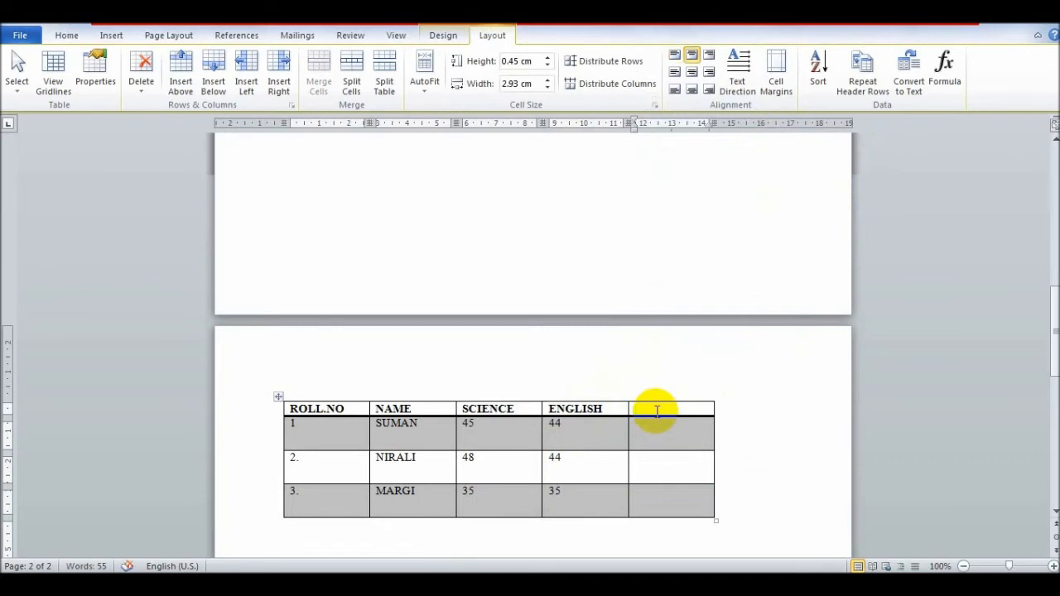
pyautogui.write('STUDENTS DAGAT')
pyautogui.press('BackSpace')
pyautogui.press('BackSpace')
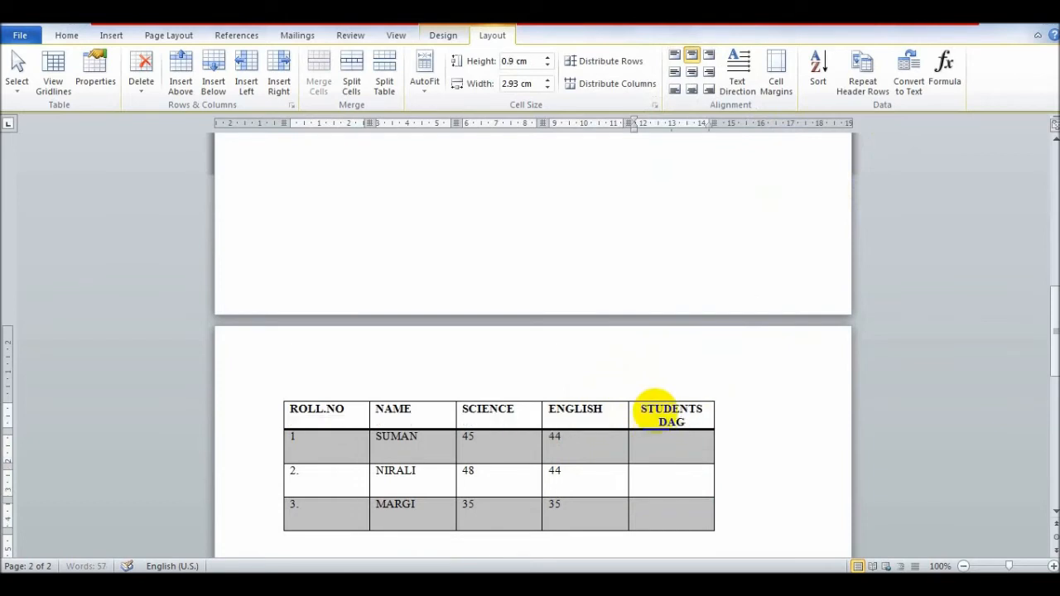
pyautogui.press('BackSpace')
pyautogui.press('BackSpace')
pyautogui.press('BackSpace')
pyautogui.write('A')
pyautogui.press('BackSpace')
pyautogui.write('ATABASE')
pyautogui.click(786, 419)
pyautogui.click(681, 413)
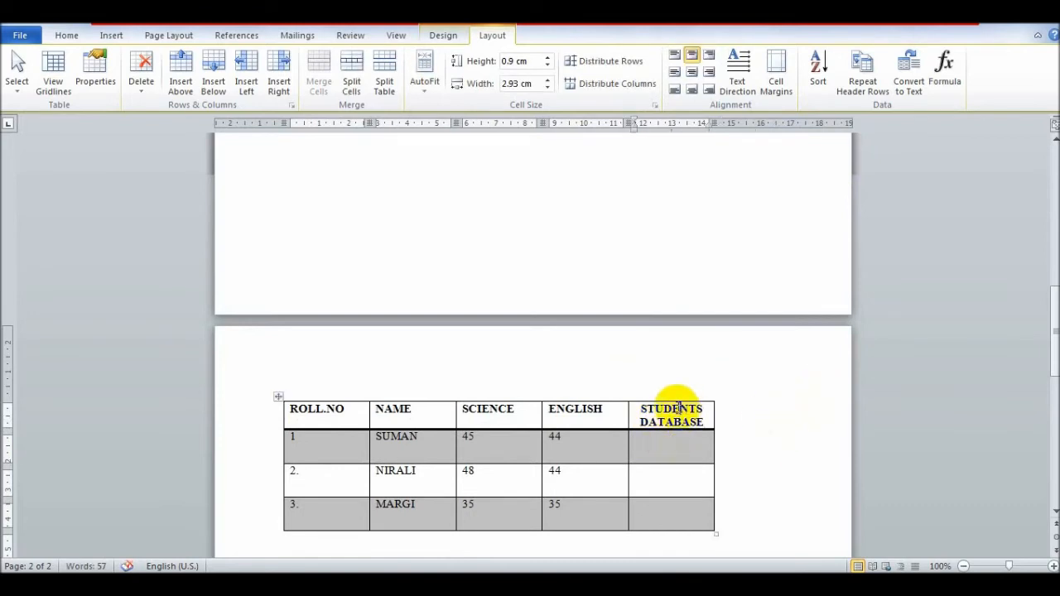
# Step: Select the STUDENTS DATABASE column and apply the Fixed Column Width option to the table
pyautogui.click(667, 395)
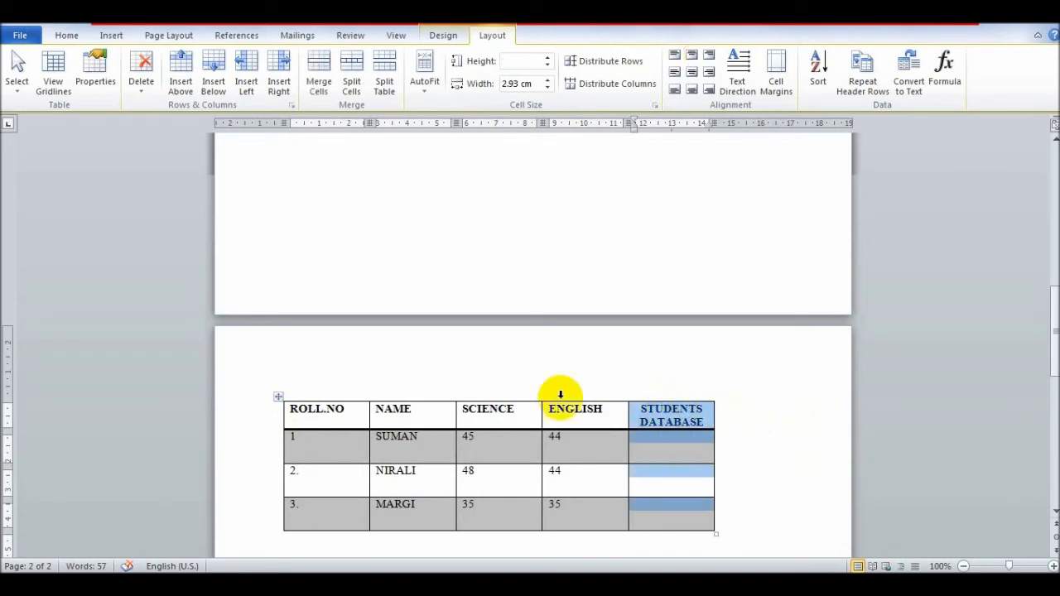
pyautogui.click(424, 91)
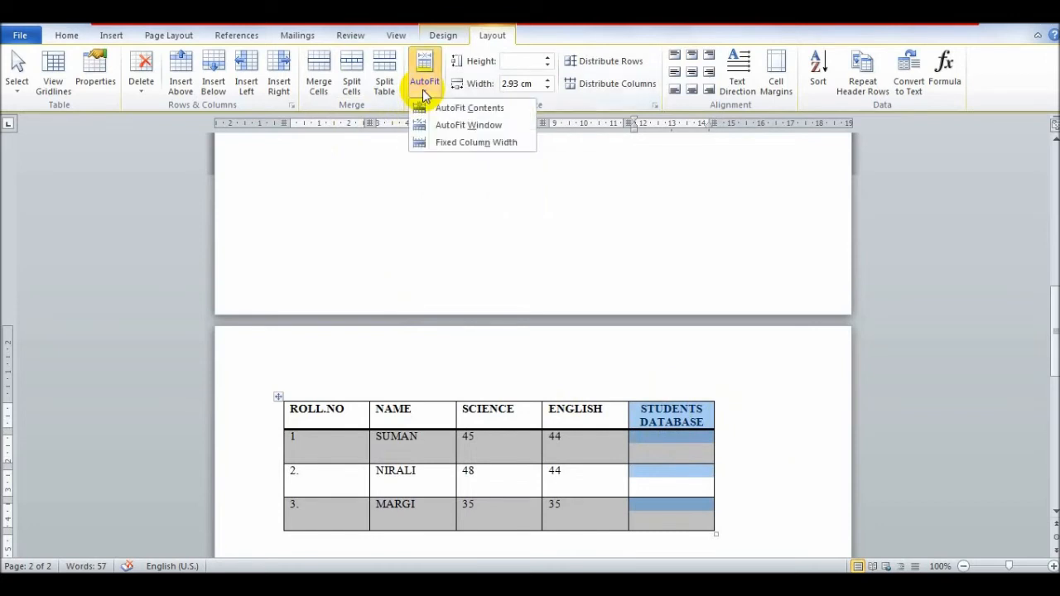
pyautogui.click(464, 143)
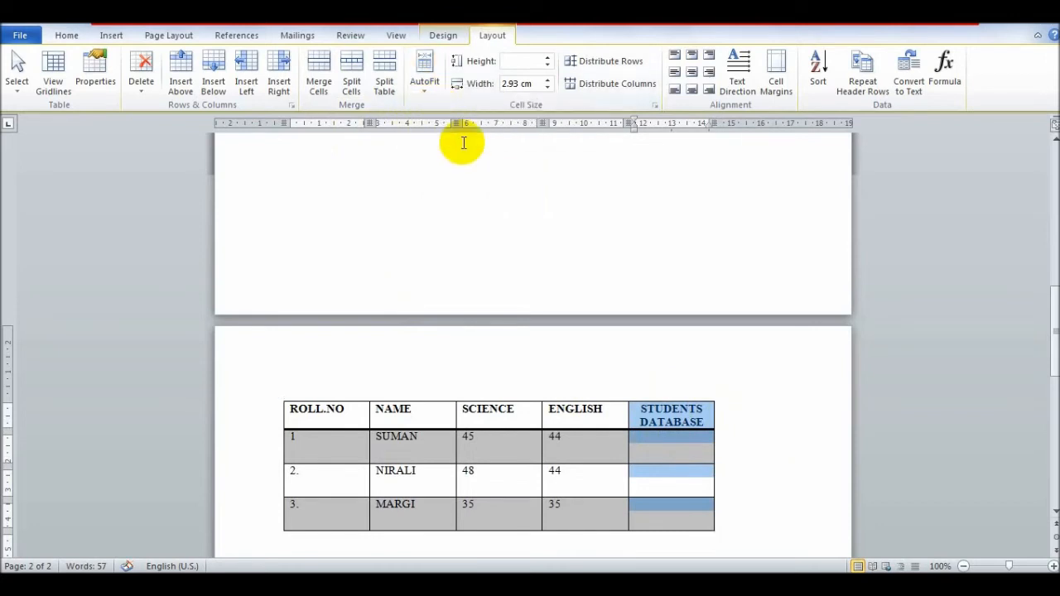
pyautogui.click(422, 89)
pyautogui.click(456, 142)
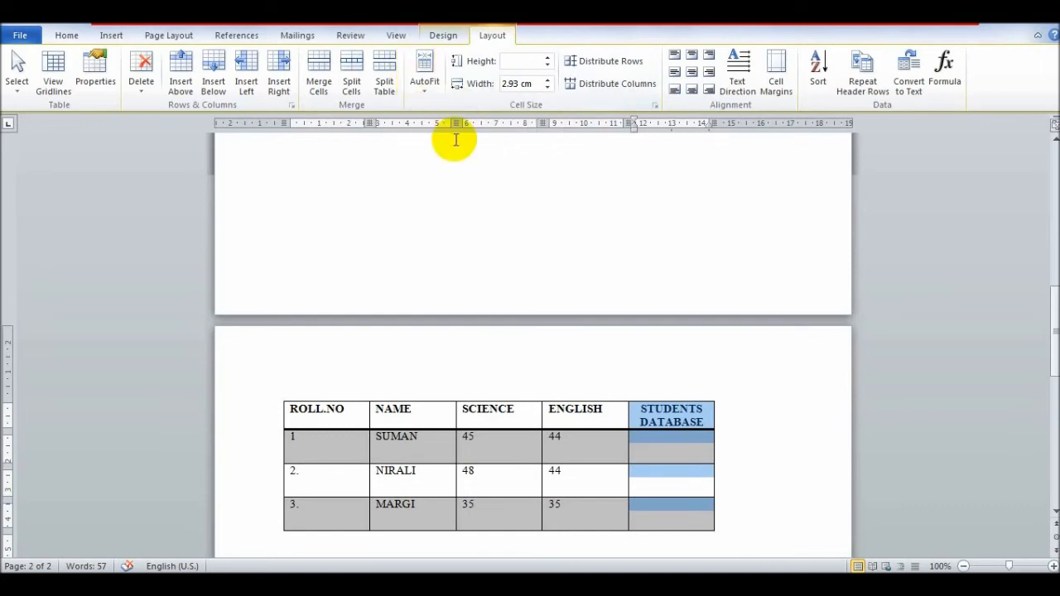
# Step: AutoFit the table to its contents and then to the window width
pyautogui.click(426, 90)
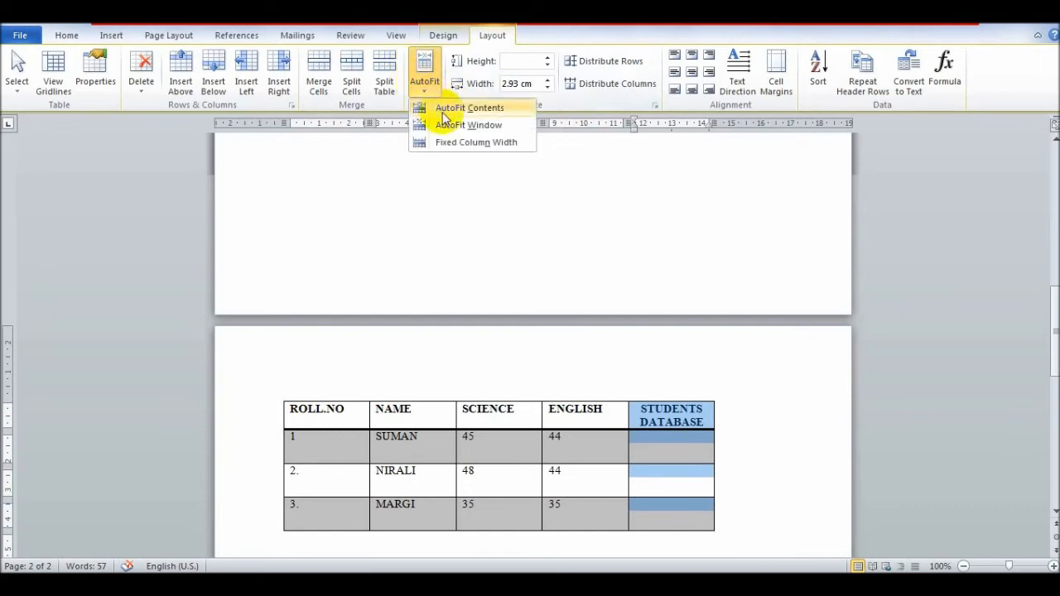
pyautogui.click(464, 108)
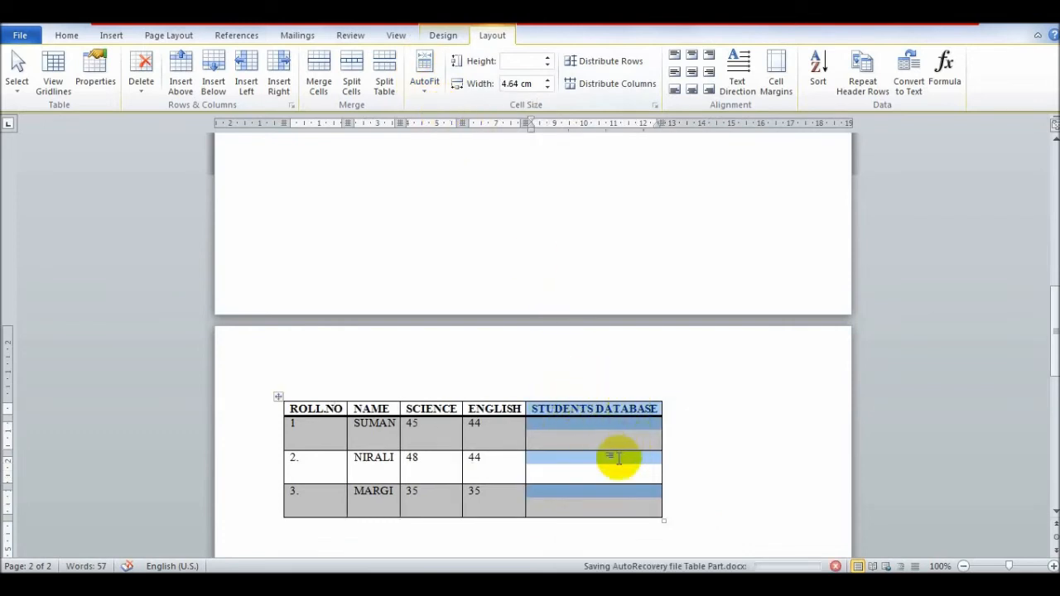
pyautogui.click(428, 82)
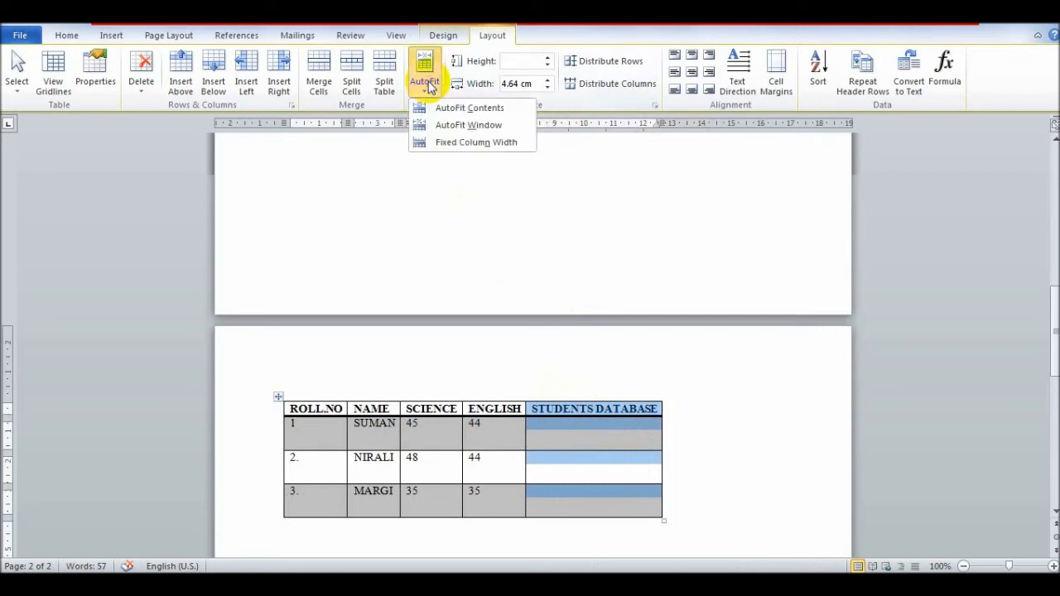
pyautogui.click(453, 125)
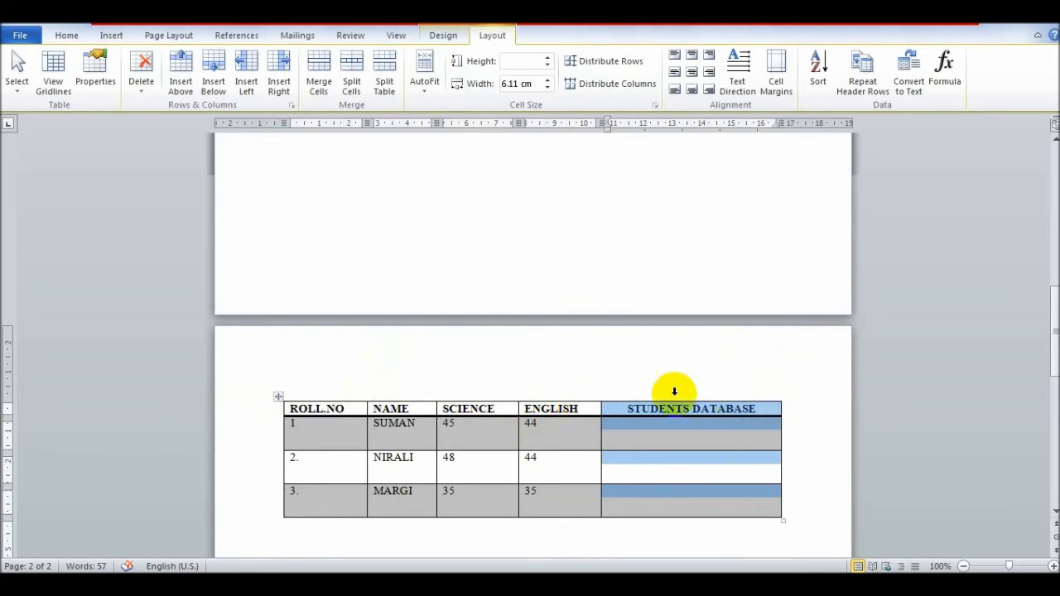
# Step: Switch the window-wide table to a fixed column width and deselect the column
pyautogui.click(436, 90)
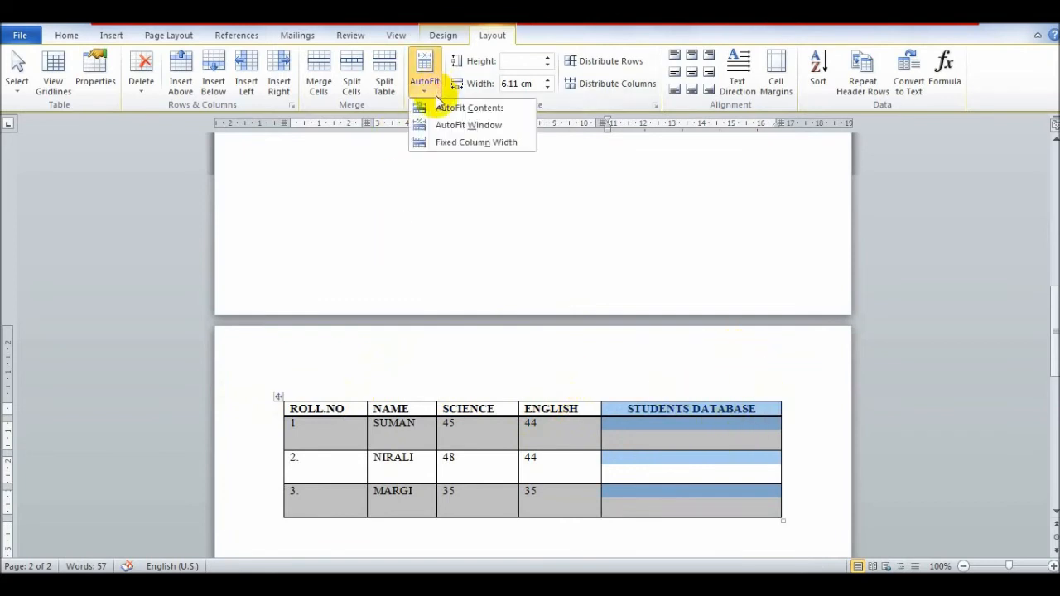
pyautogui.click(457, 145)
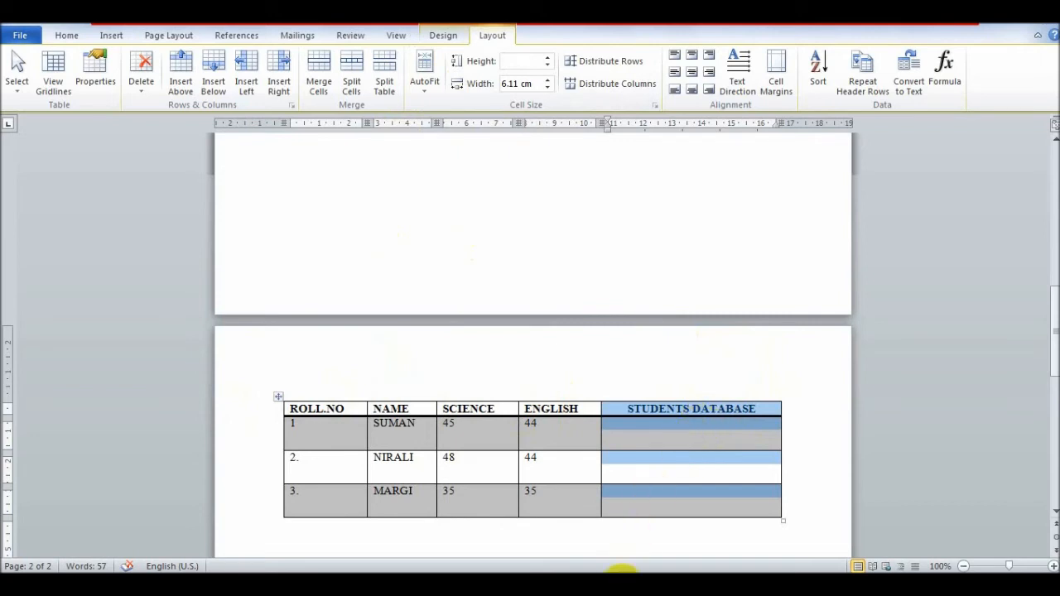
pyautogui.click(507, 358)
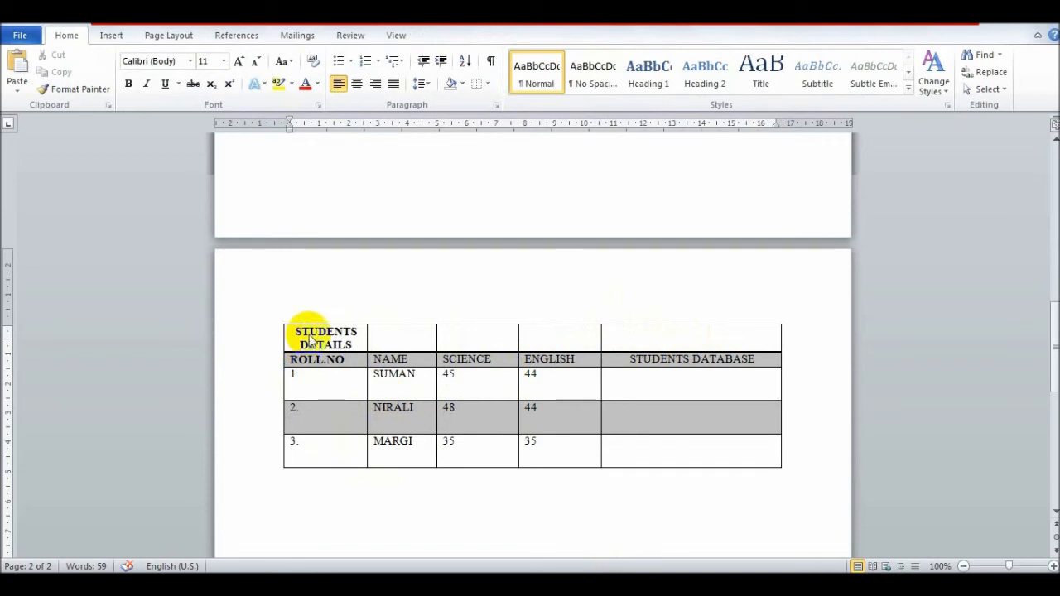
# Step: Merge all cells of the top row containing STUDENTS DETAILS into a single cell
pyautogui.moveTo(286, 345); pyautogui.dragTo(639, 338)
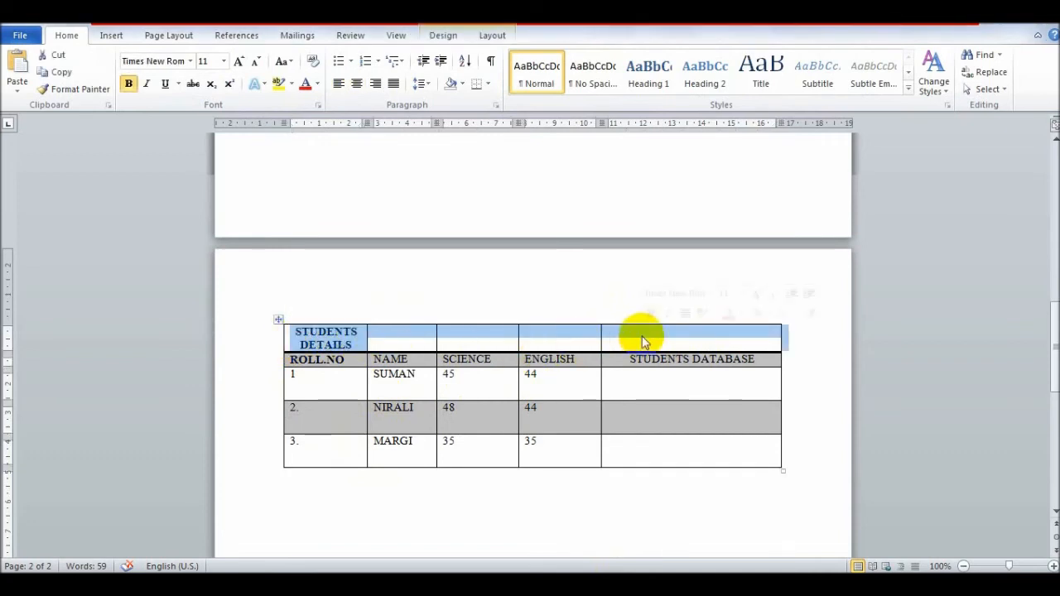
pyautogui.click(442, 35)
pyautogui.click(489, 35)
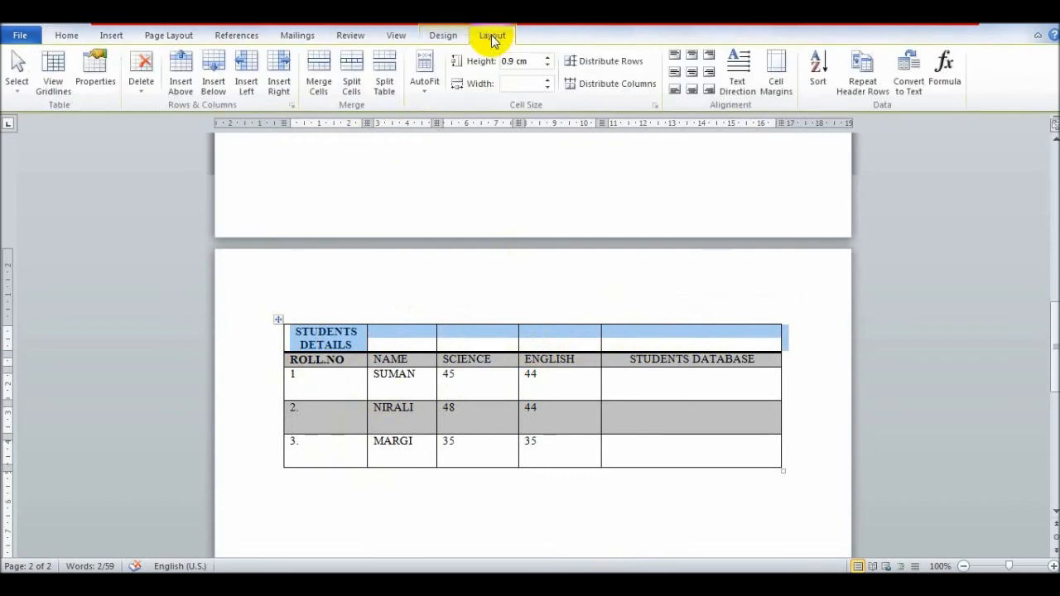
pyautogui.click(325, 84)
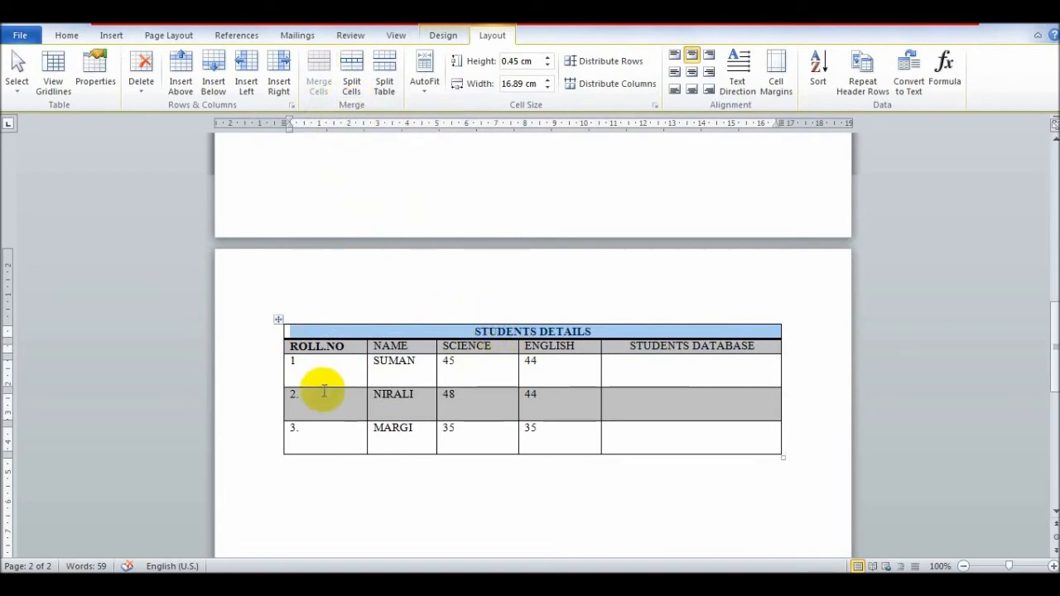
# Step: Insert a new empty row below the last row, roll number 3
pyautogui.moveTo(284, 446); pyautogui.dragTo(284, 445)
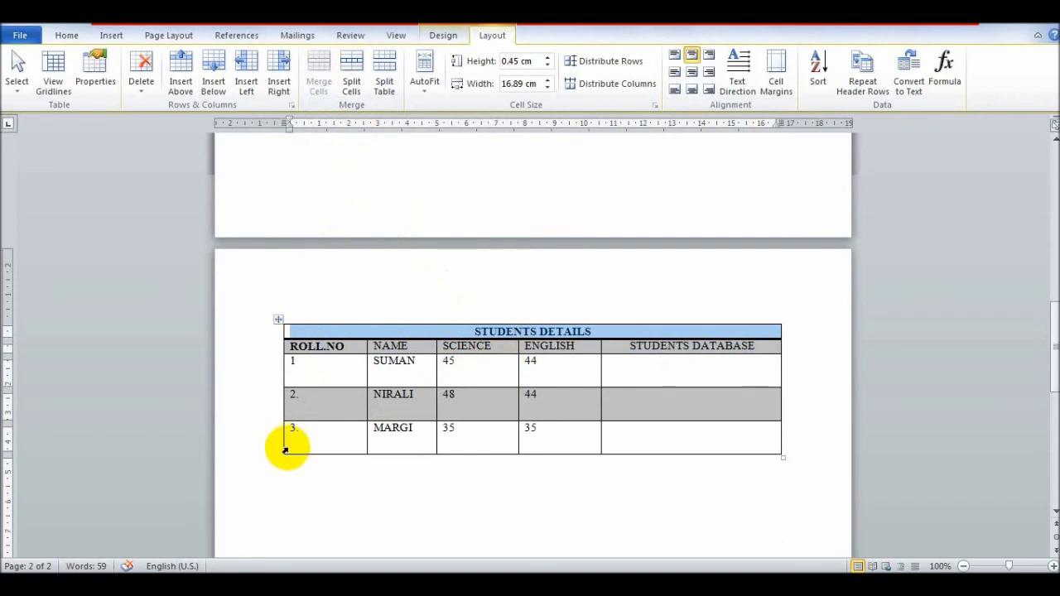
pyautogui.click(285, 450)
pyautogui.rightClick(284, 440)
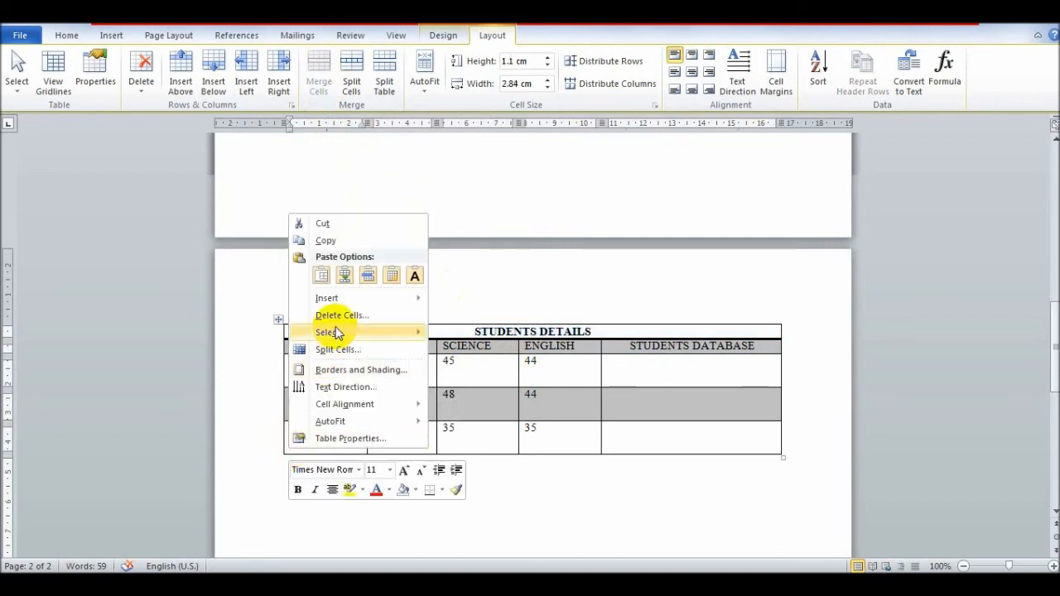
pyautogui.moveTo(331, 298)
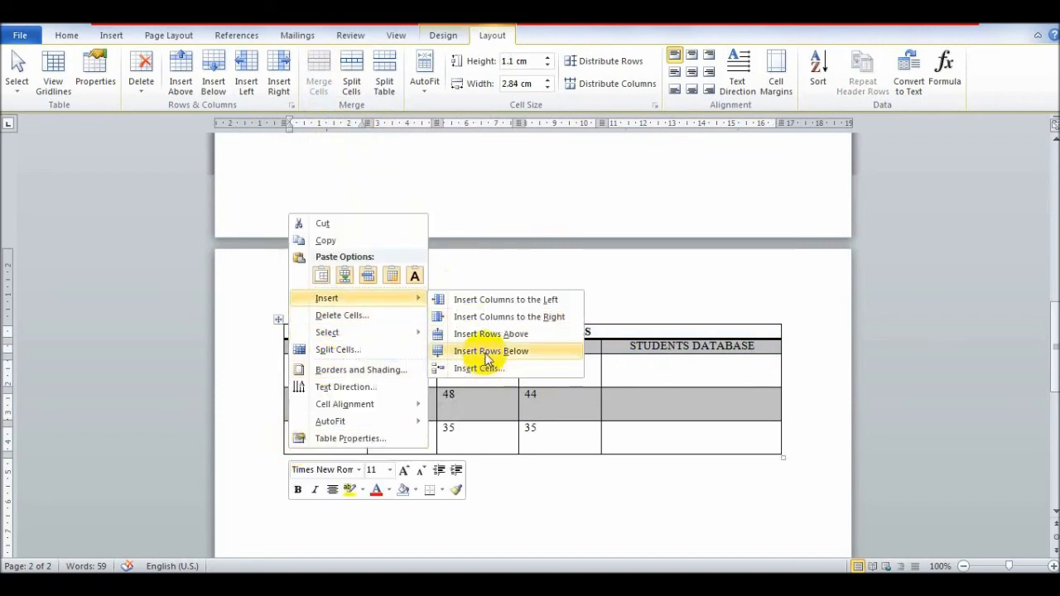
pyautogui.click(487, 351)
# Step: Split the empty last-row cell in the NAME column into 2 columns and 2 rows
pyautogui.click(398, 464)
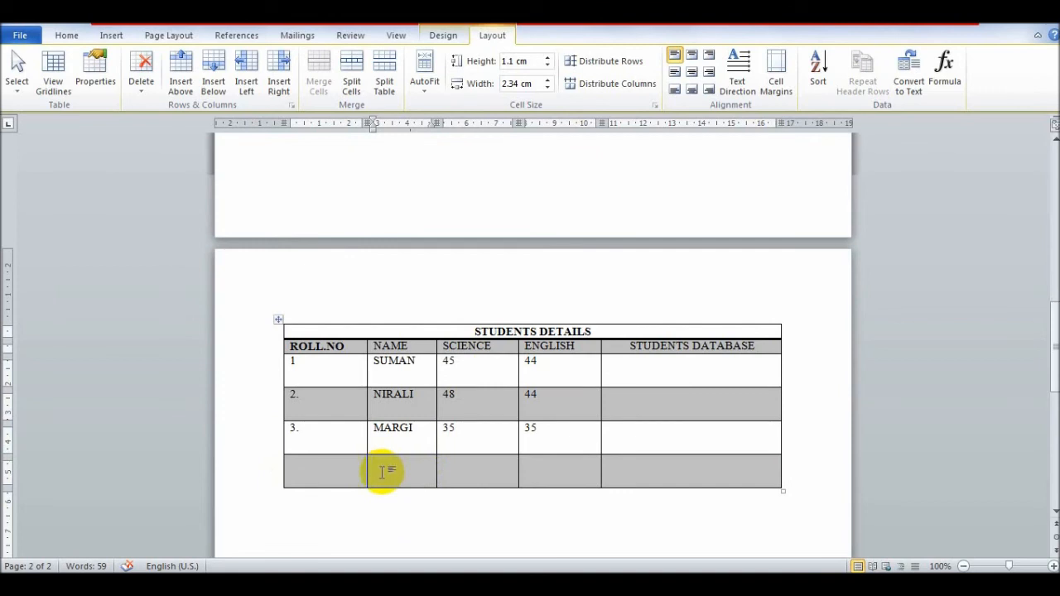
pyautogui.click(352, 87)
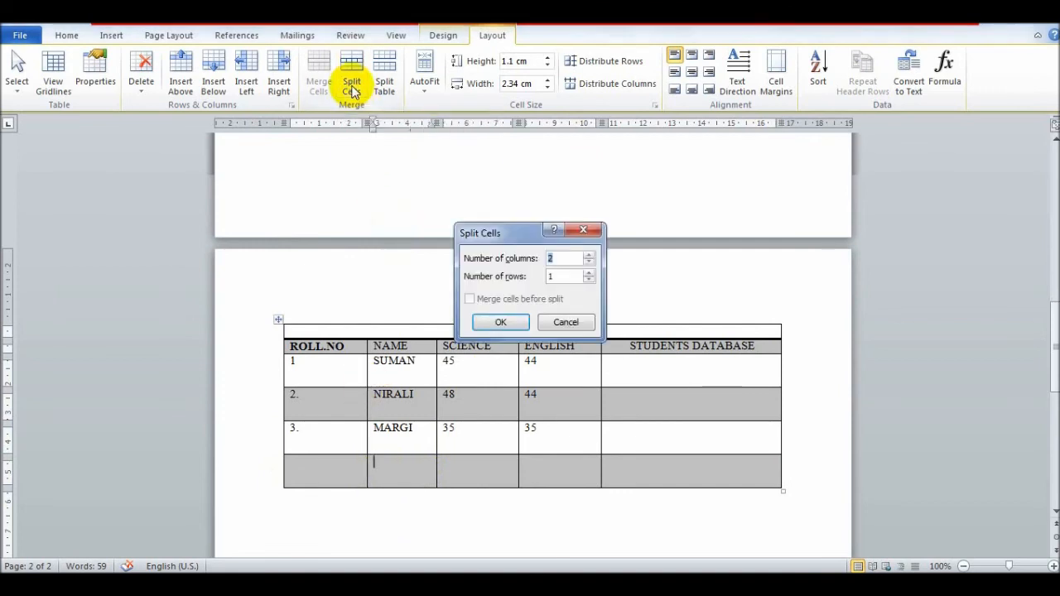
pyautogui.click(553, 278)
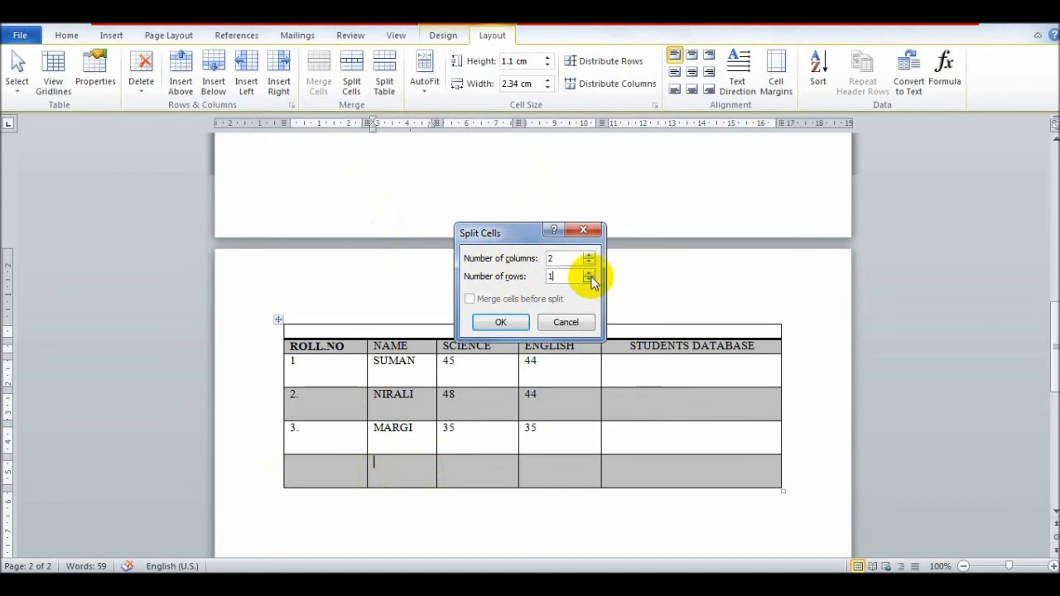
pyautogui.click(591, 273)
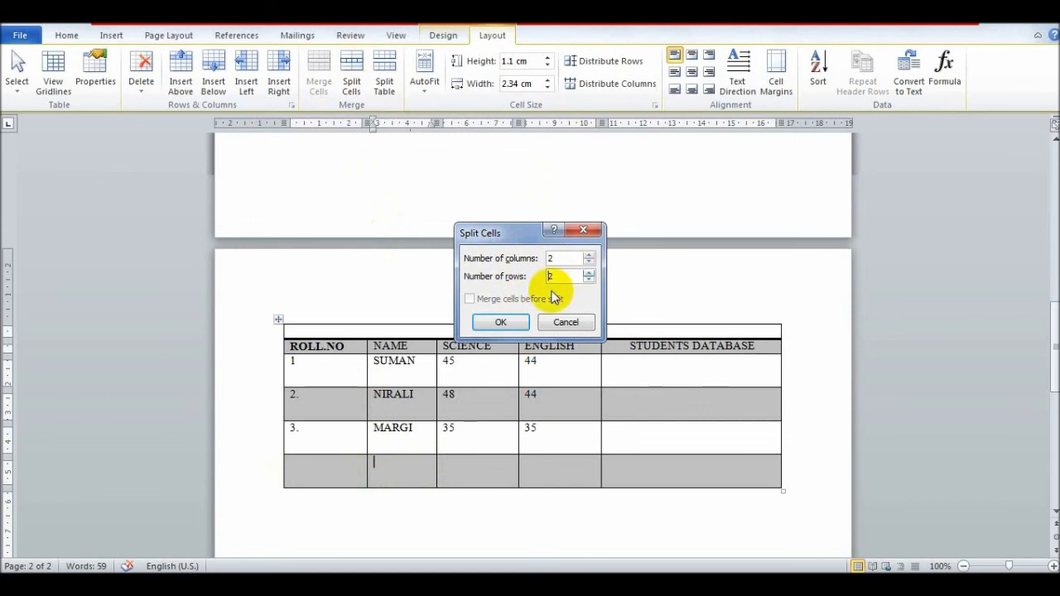
pyautogui.click(502, 322)
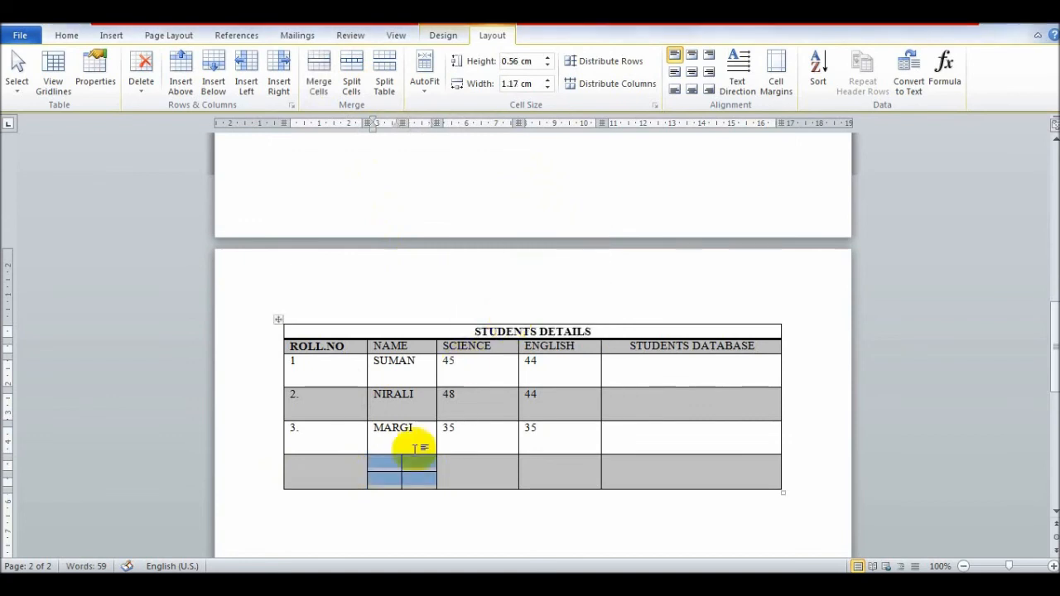
# Step: Split the table above the roll number 2 row so that this row starts a second table
pyautogui.click(387, 476)
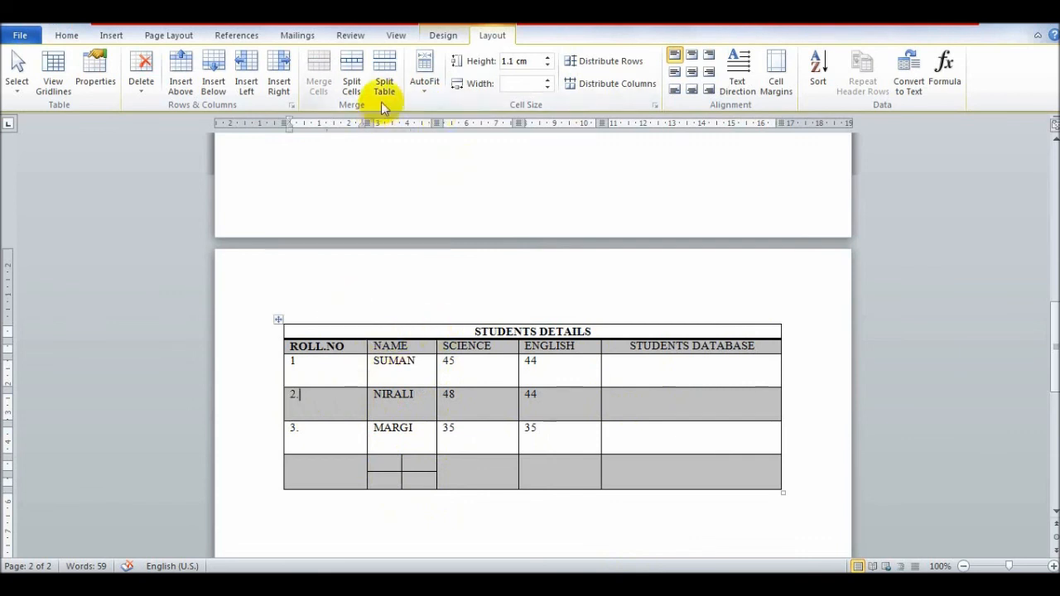
pyautogui.click(384, 68)
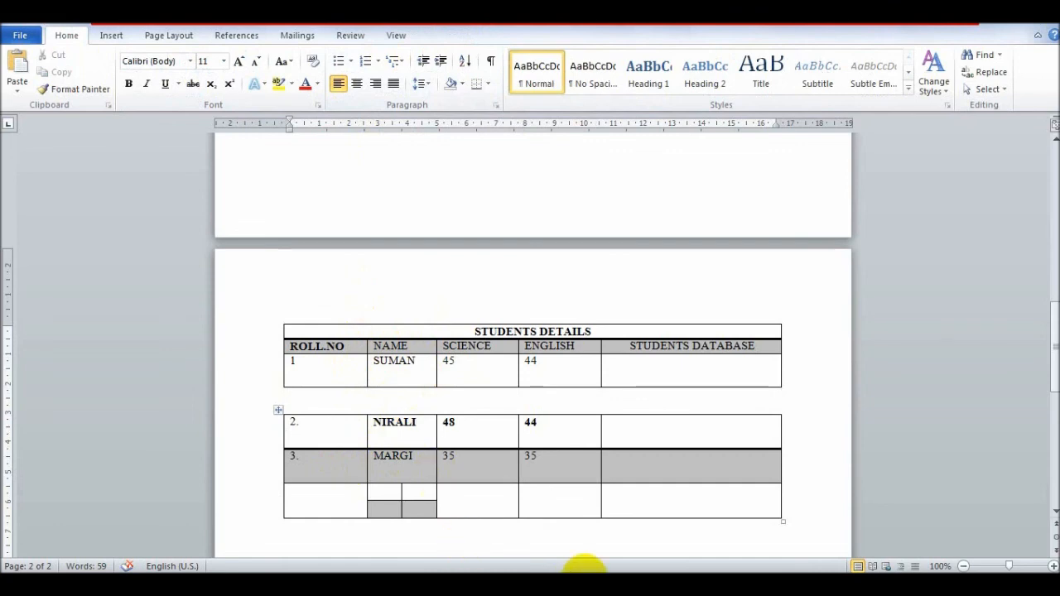
pyautogui.click(359, 450)
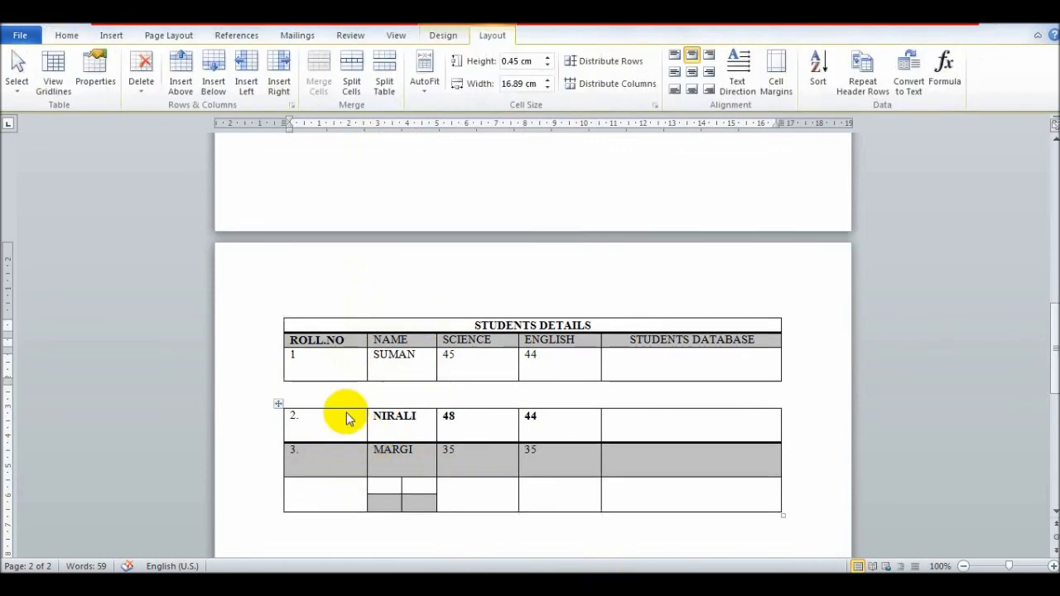